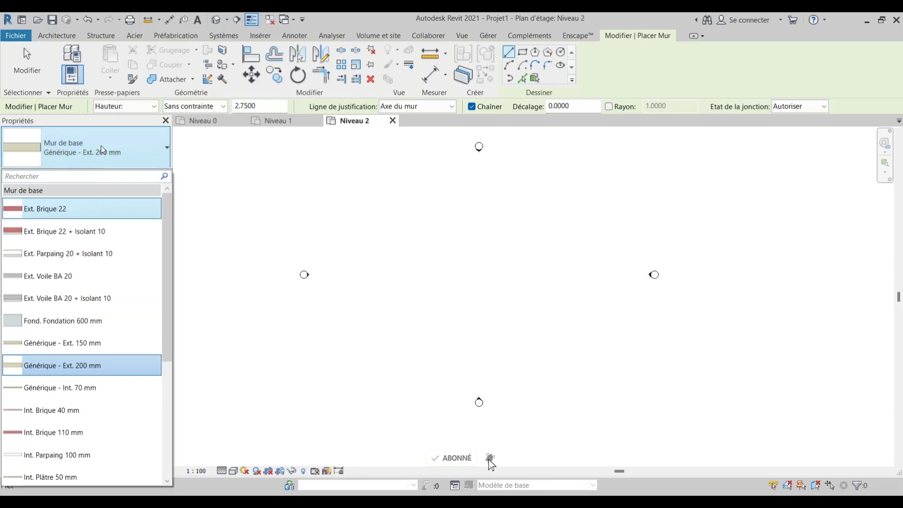
Step: Duplicate the basic wall type Générique - Ext. 200 mm under the name "Mur de 15"
click(99, 148)
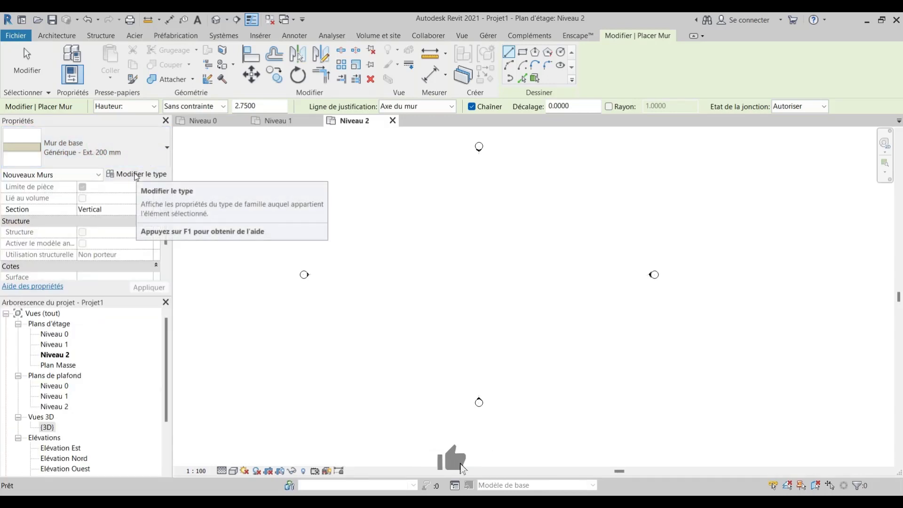
click(135, 175)
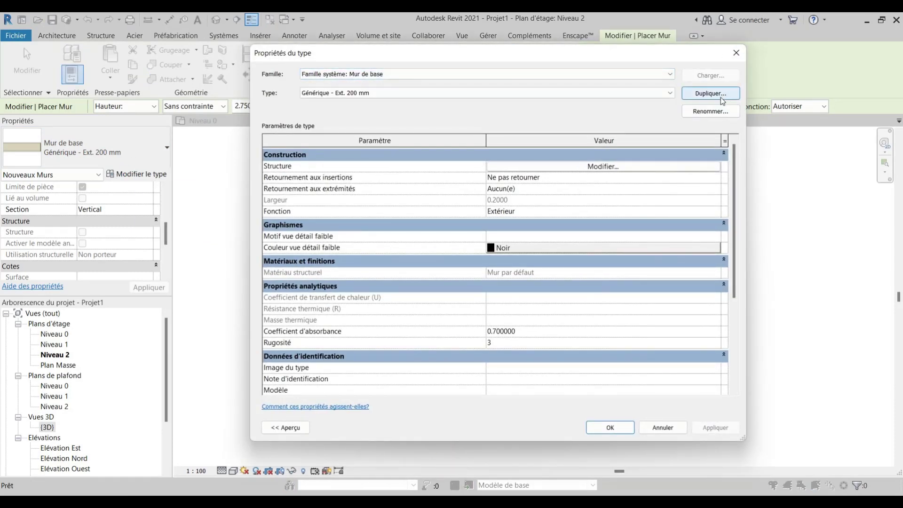
click(710, 95)
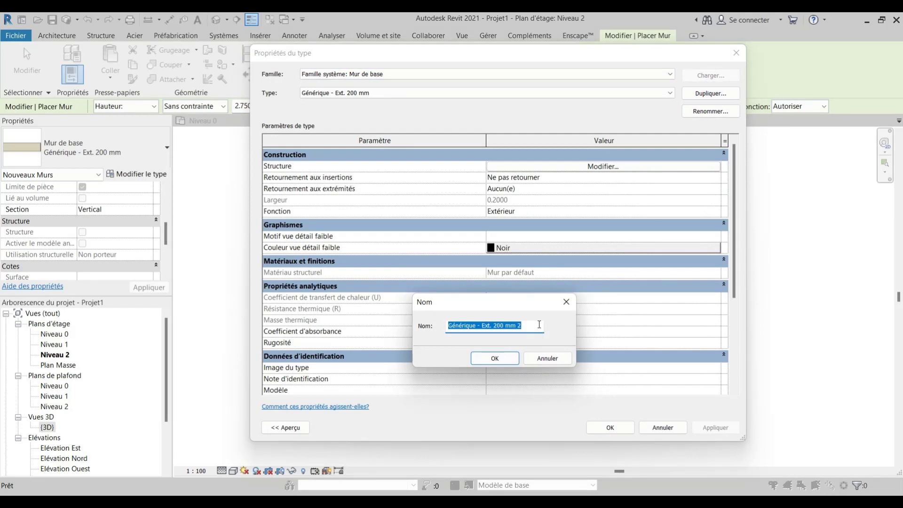
key(Caps_Lock)
text(M)
key(Caps_Lock)
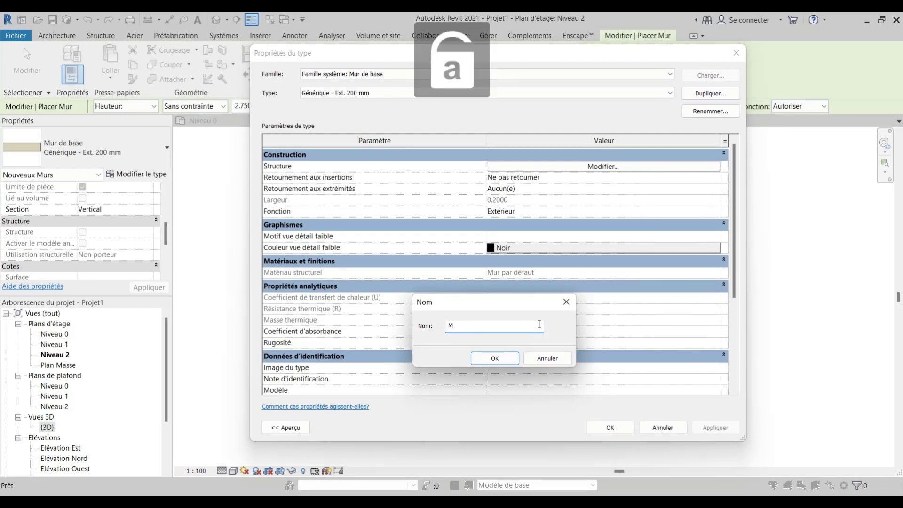
text(ur de 15)
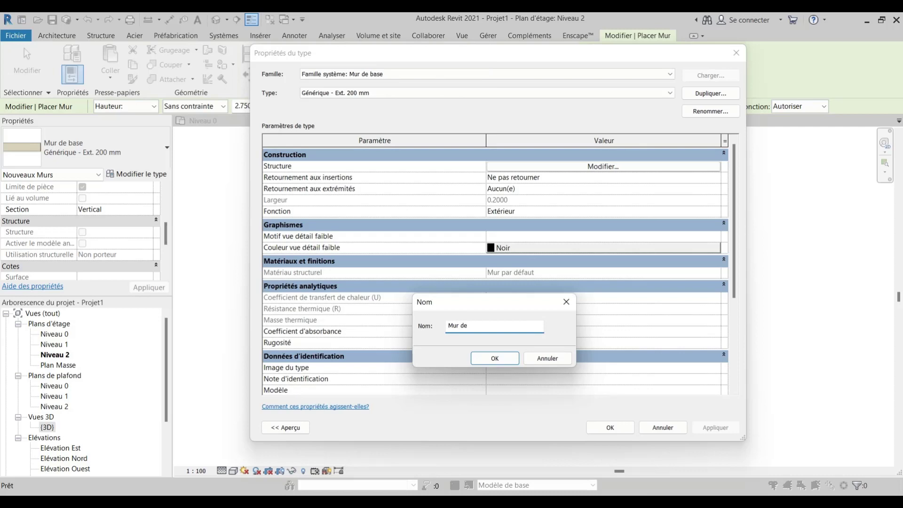
click(494, 357)
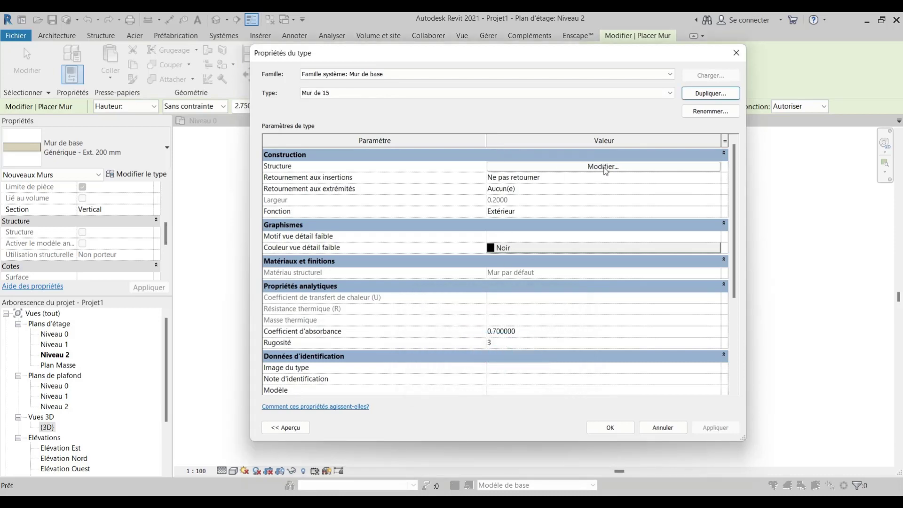
Step: Open the structure of Mur de 15 and insert a new layer on the exterior side, above the upper core boundary
click(603, 167)
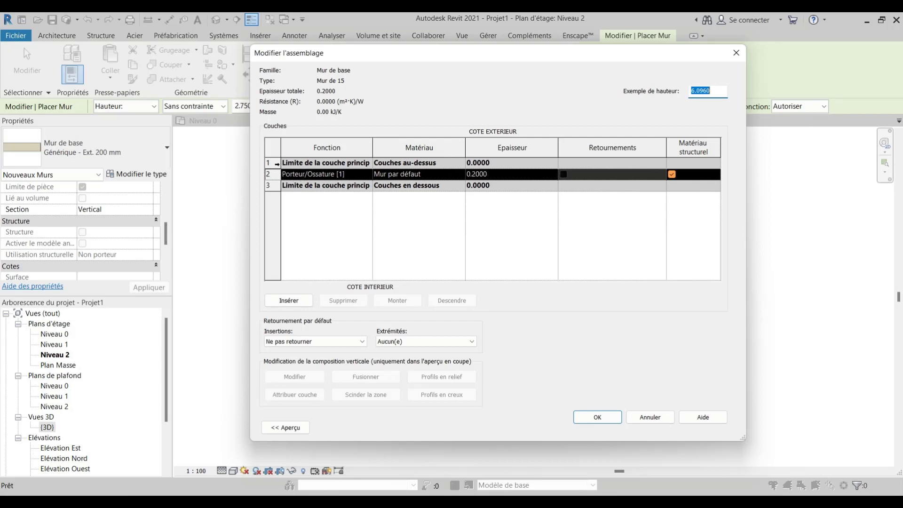
click(272, 162)
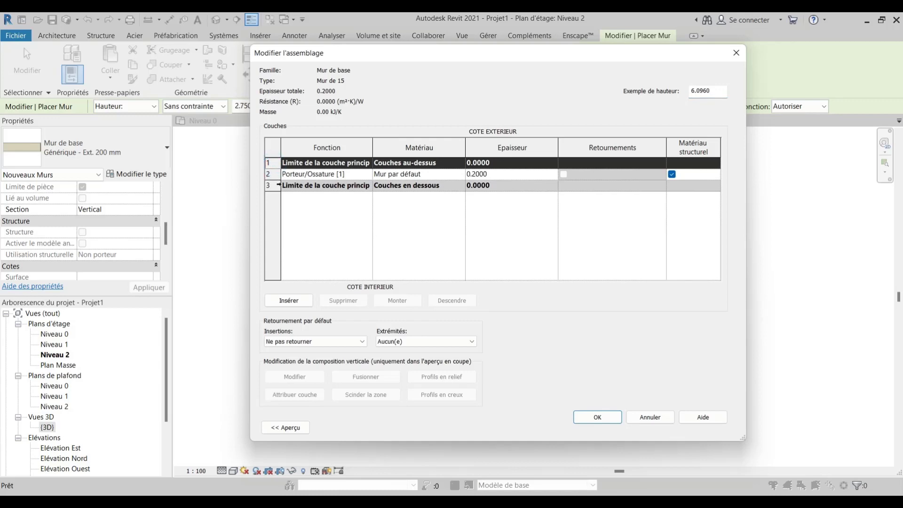
click(273, 186)
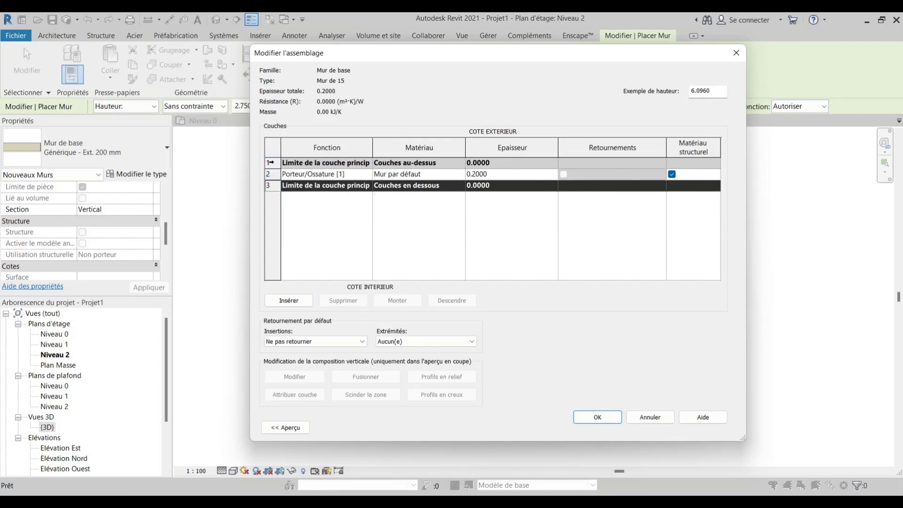
click(271, 164)
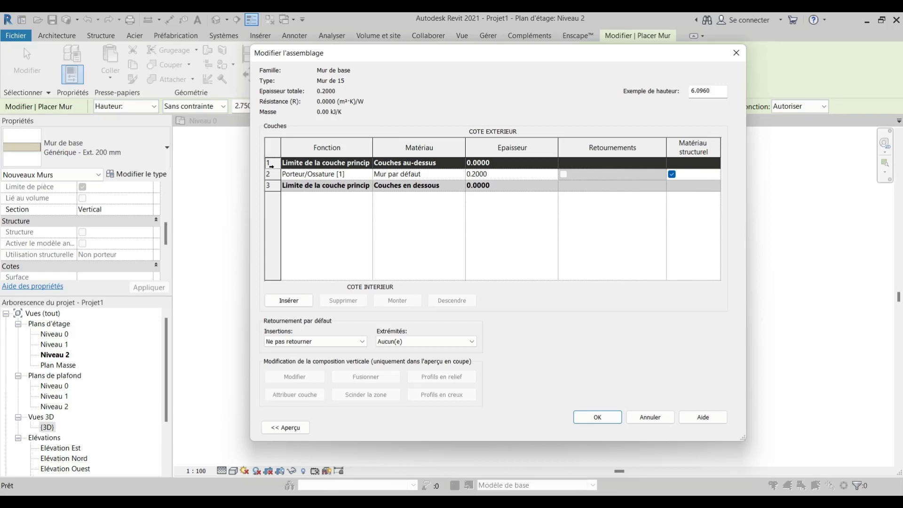
click(288, 301)
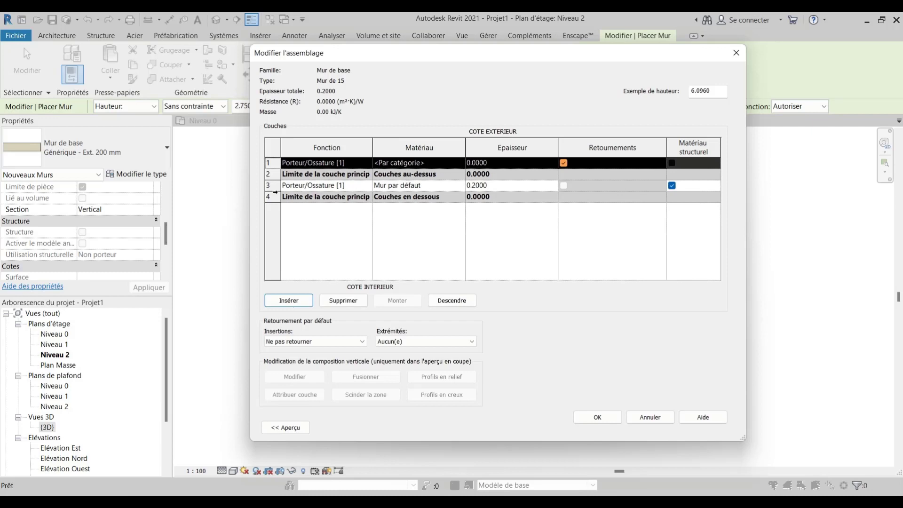
Step: Insert another layer and move it below the lower core boundary, on the interior side
click(270, 197)
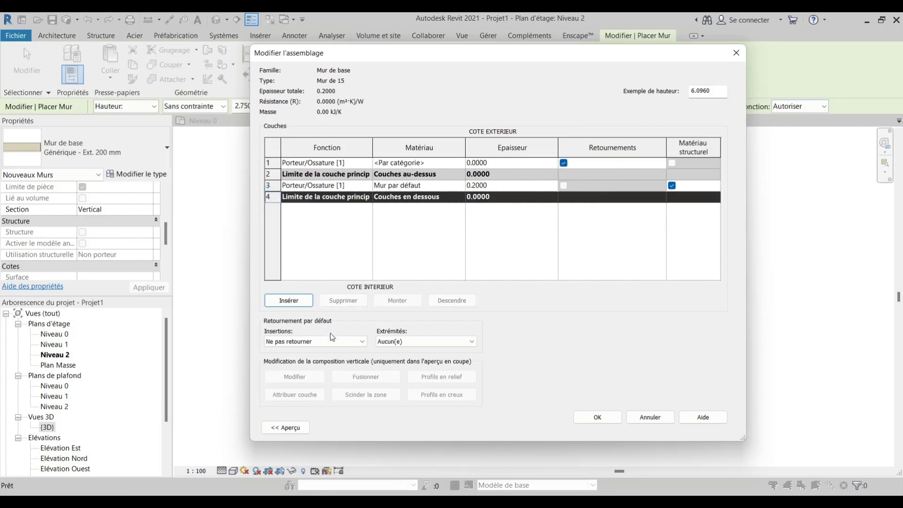
click(280, 301)
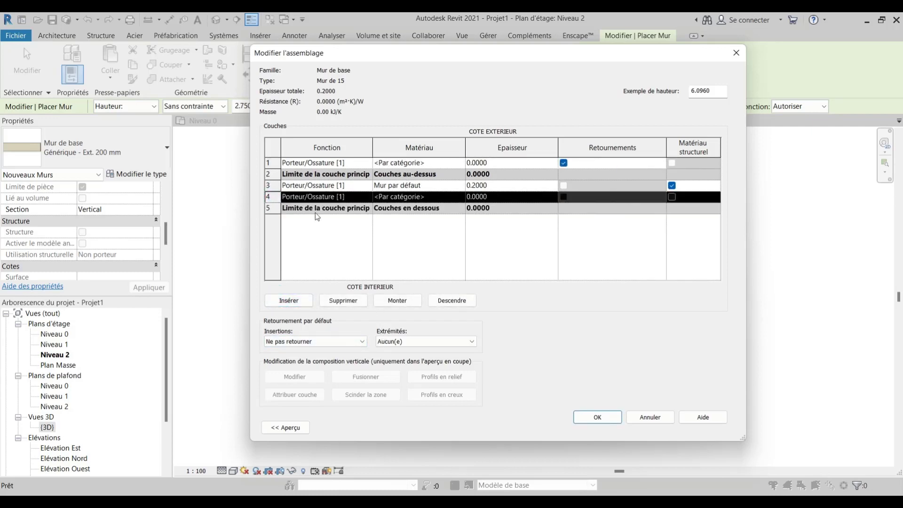
click(453, 301)
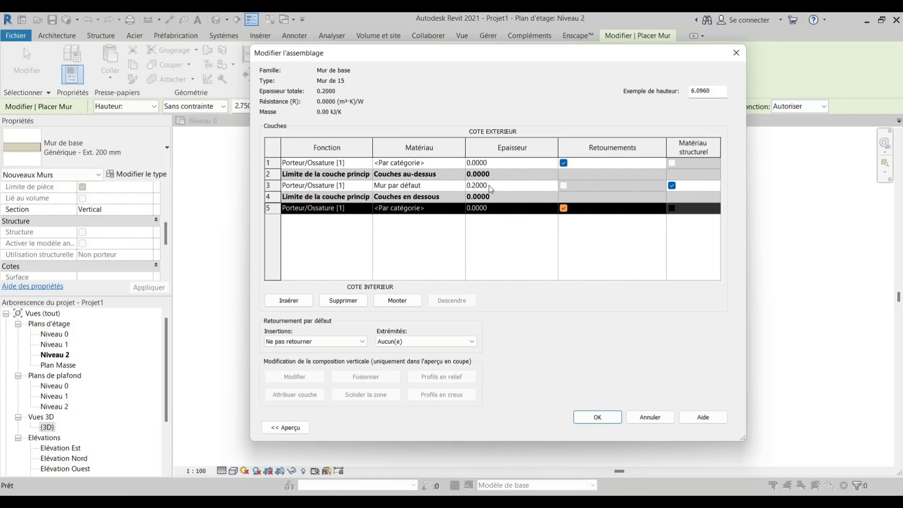
Step: Set the thickness of both the exterior and interior finish layers to 0.015
click(494, 165)
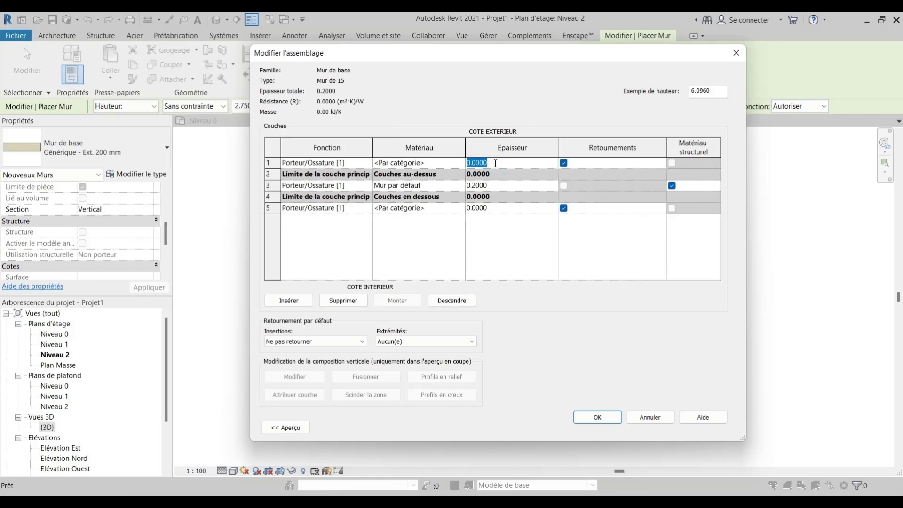
text(0.015)
click(495, 208)
text(0)
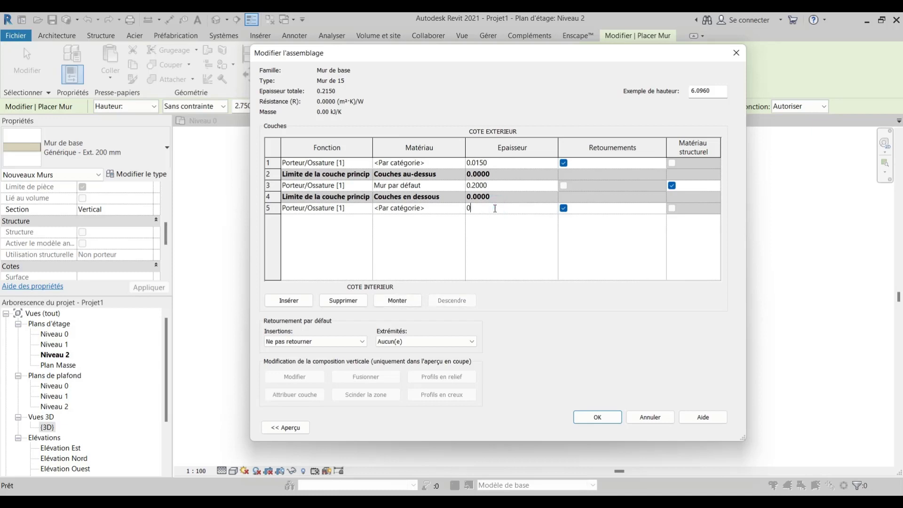
text(.015)
Step: Set the thickness of the core Porteur/Ossature layer to 0.15
click(508, 184)
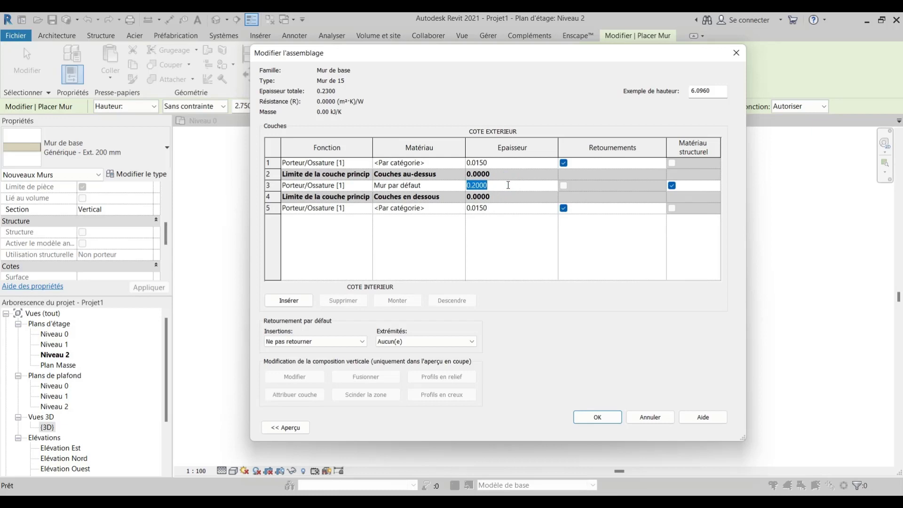
text(0.15)
click(513, 208)
click(512, 209)
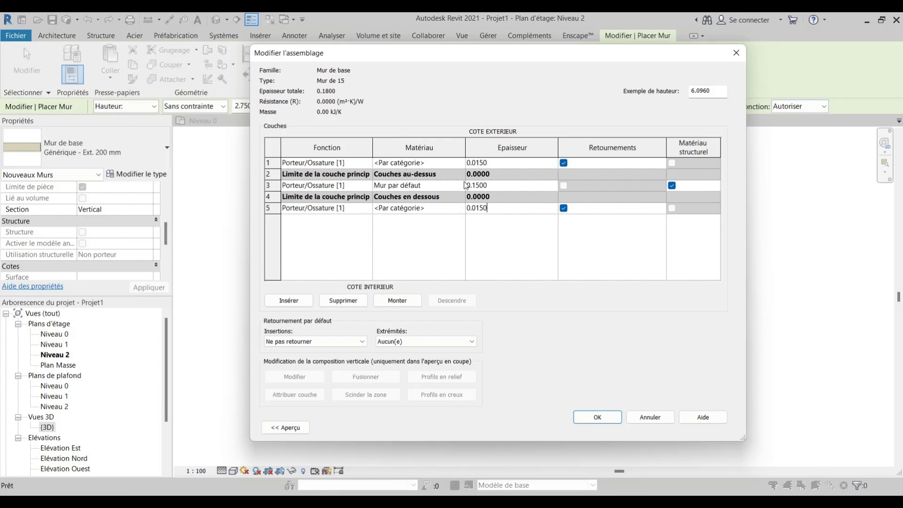
Step: Open the core layer's material and select Maçonnerie - Enduit from the project materials
click(462, 188)
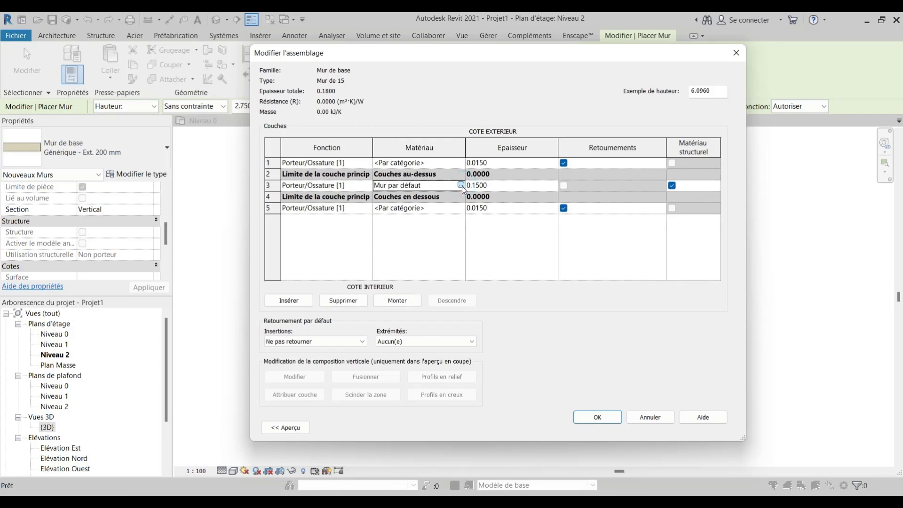
click(462, 186)
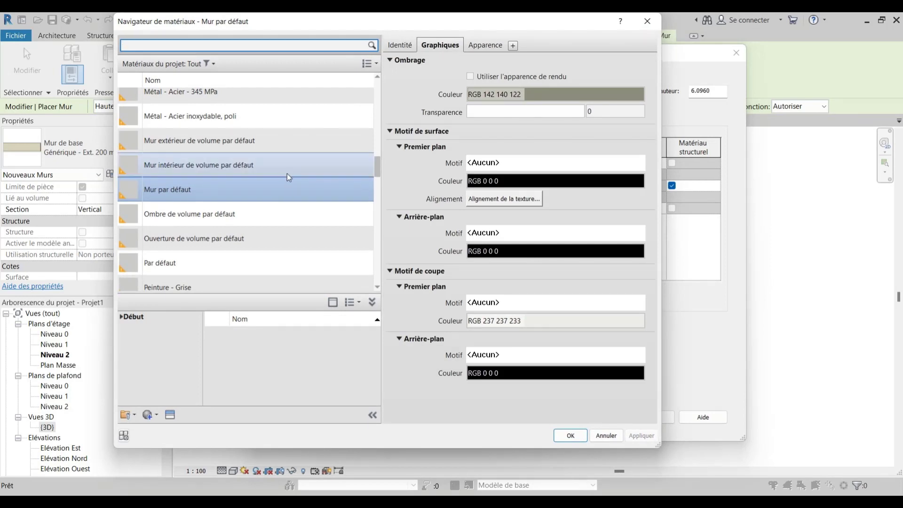
scroll(314, 245, up, 1)
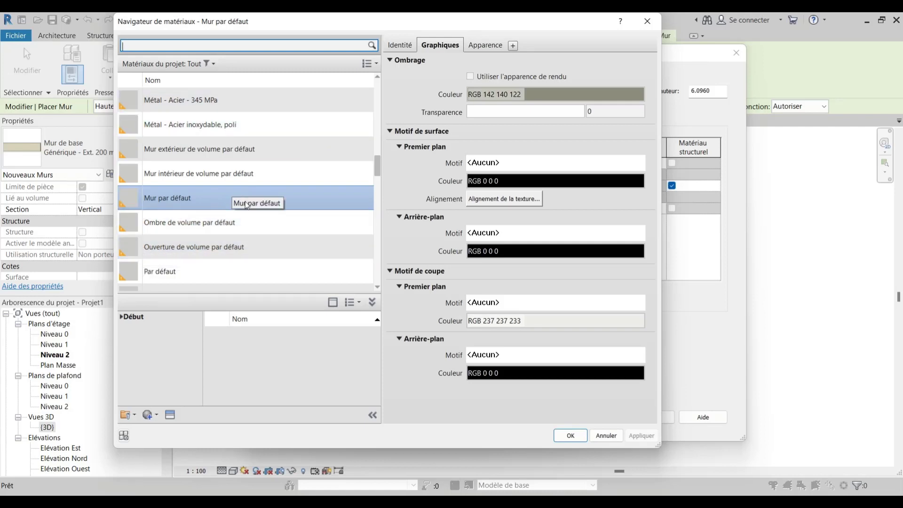
scroll(238, 219, down, 4)
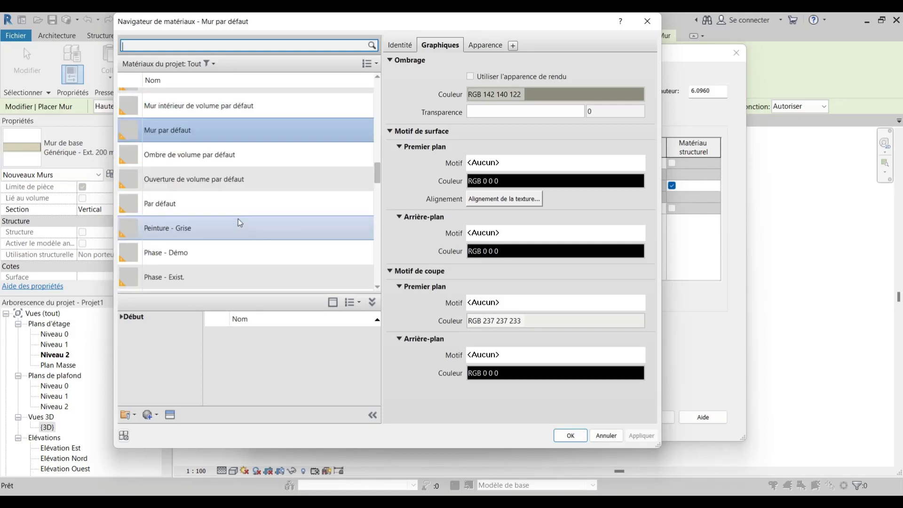
scroll(238, 219, up, 6)
scroll(238, 219, up, 6)
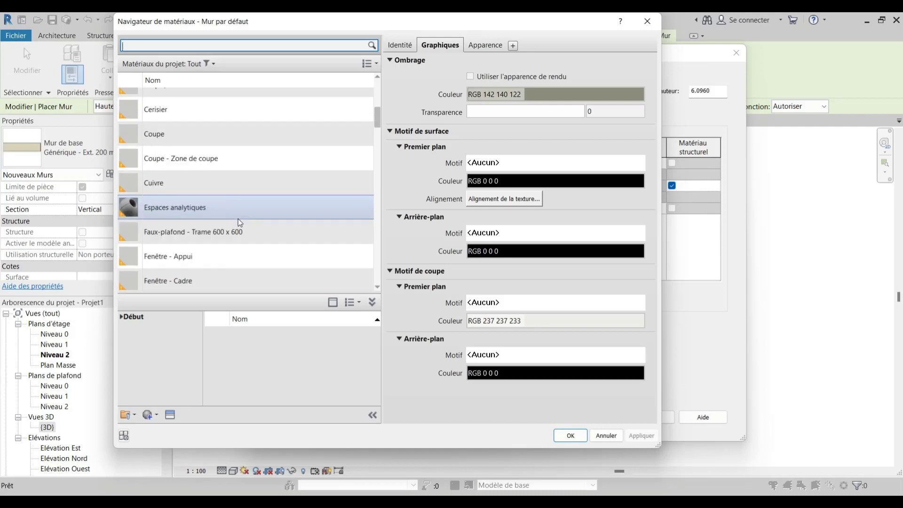
scroll(238, 219, down, 3)
scroll(238, 219, down, 5)
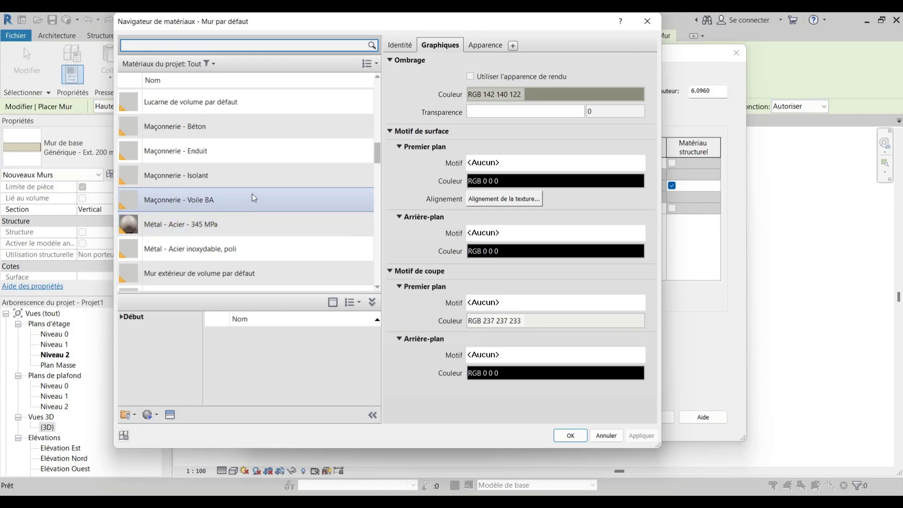
click(261, 151)
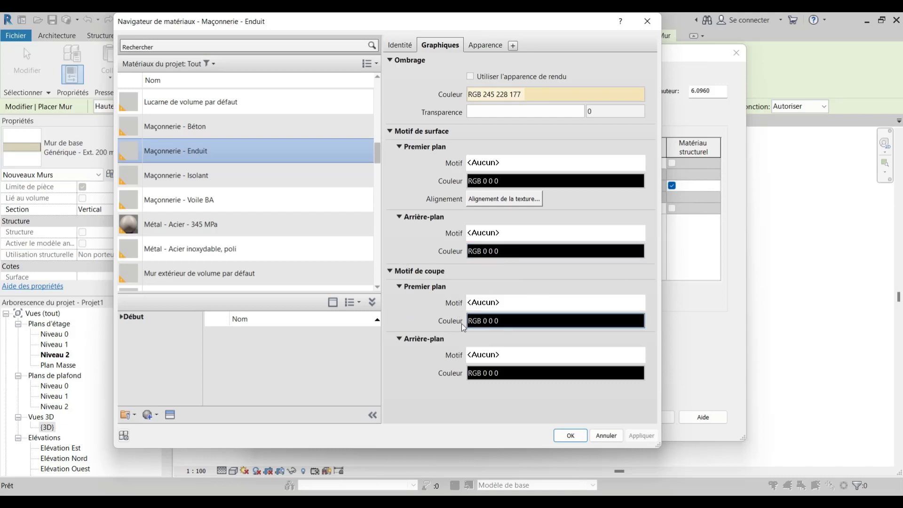
Step: Set the foreground cut pattern of Maçonnerie - Enduit to the Brique drafting pattern
click(390, 271)
click(390, 271)
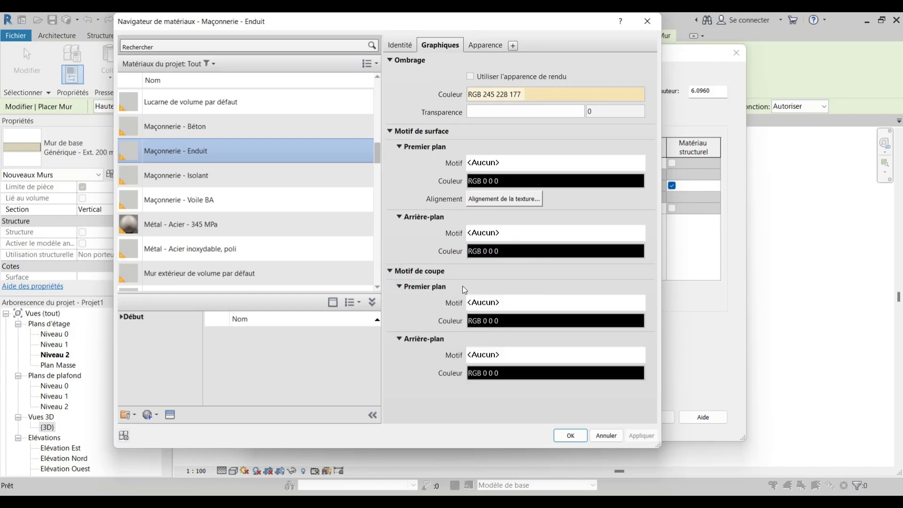
click(522, 302)
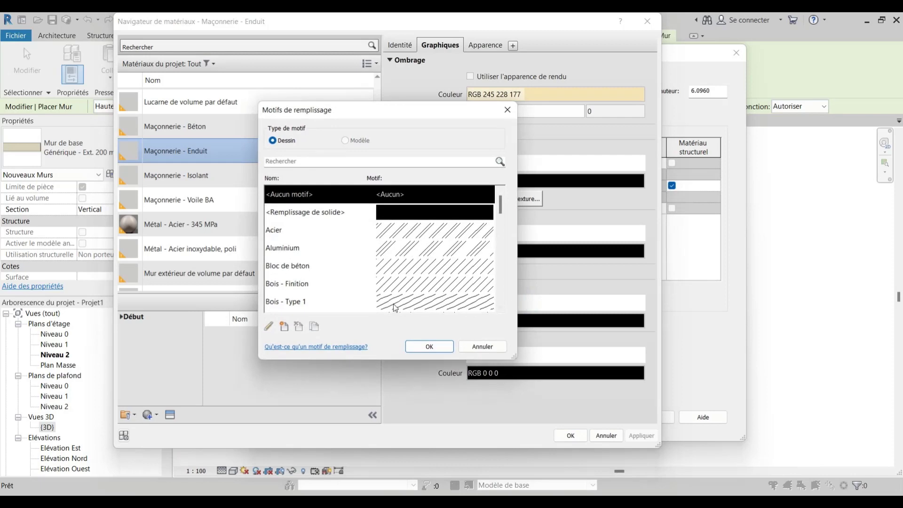
scroll(415, 239, down, 5)
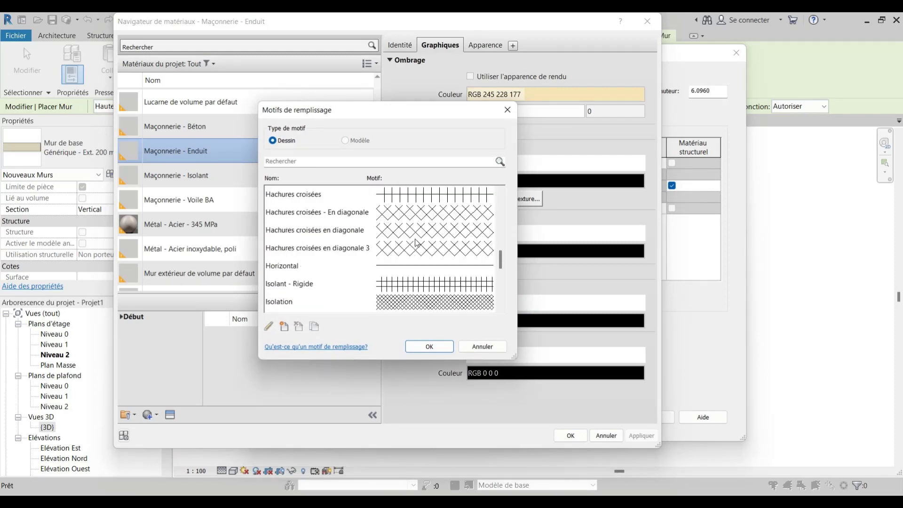
scroll(415, 242, up, 5)
scroll(409, 248, down, 2)
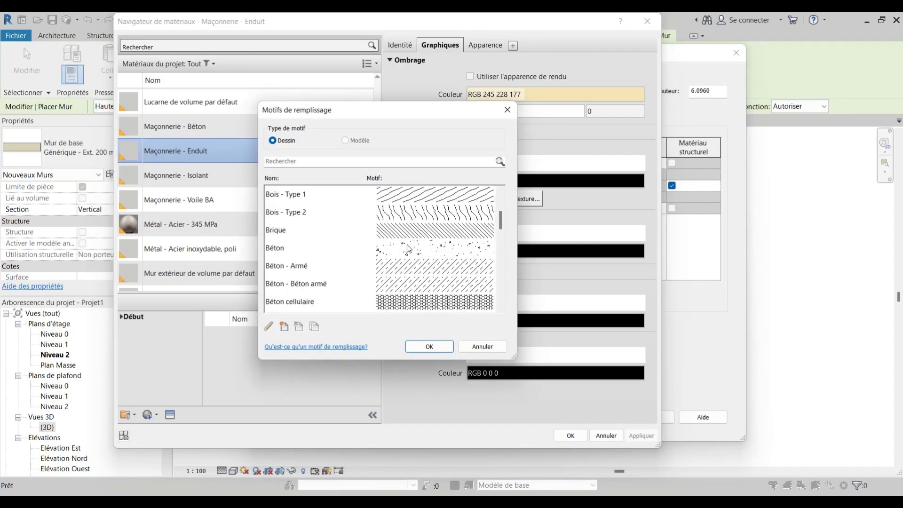
click(426, 232)
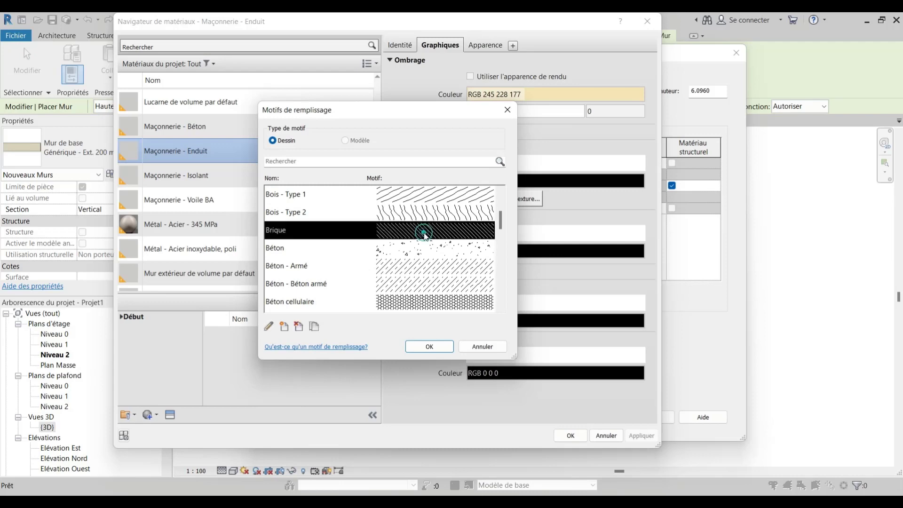
click(429, 346)
Step: Set the foreground cut pattern colour to grey RGB 86 86 86 and assign the material to the core layer
click(536, 317)
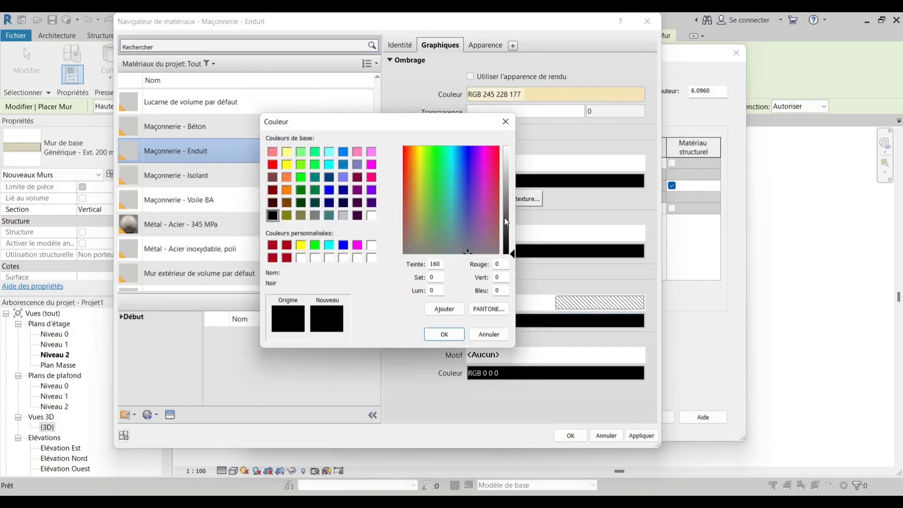
click(505, 217)
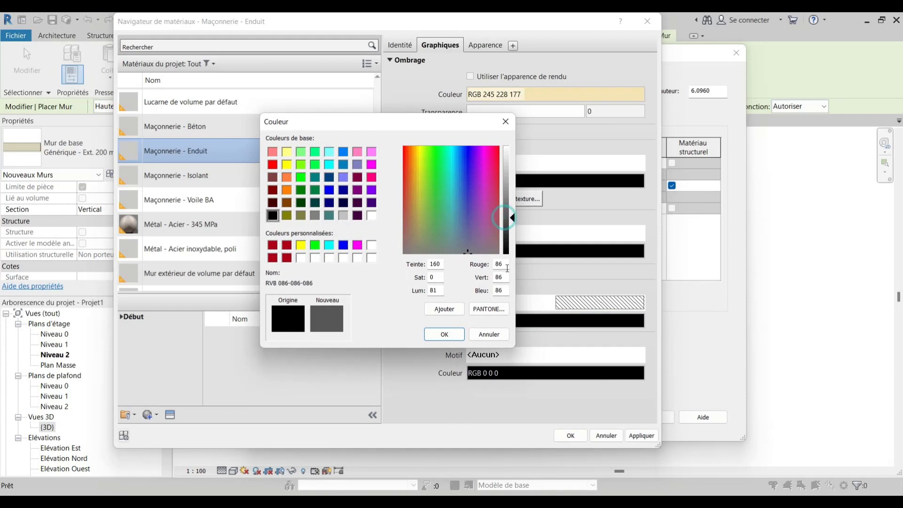
click(444, 335)
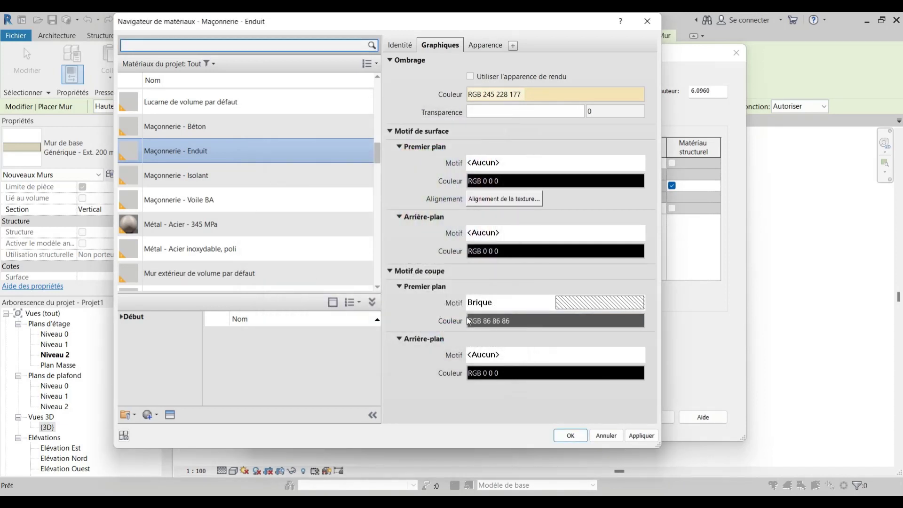
click(642, 437)
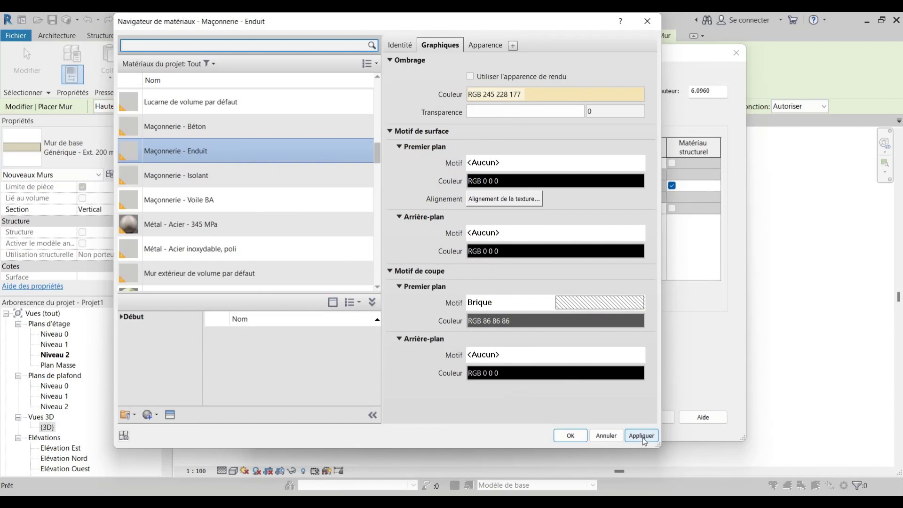
click(566, 438)
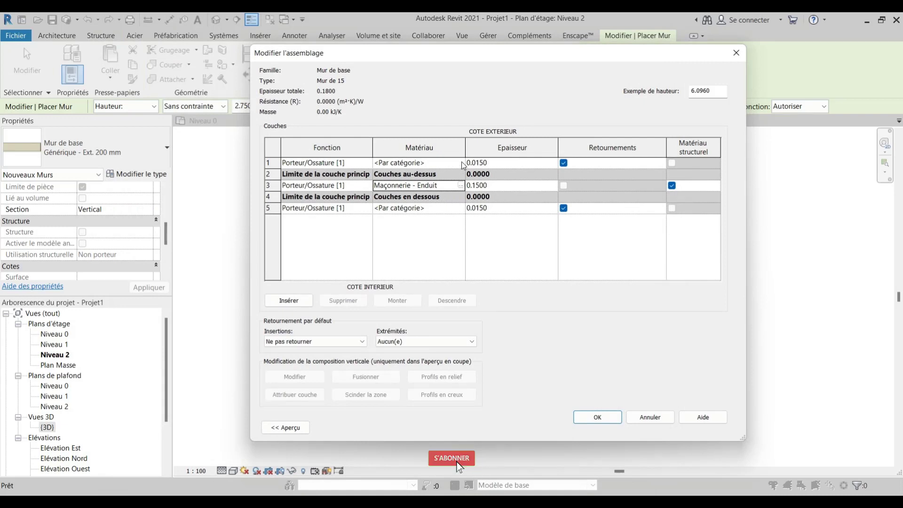
Step: Open the material of the exterior finish layer and create a new project material
click(409, 162)
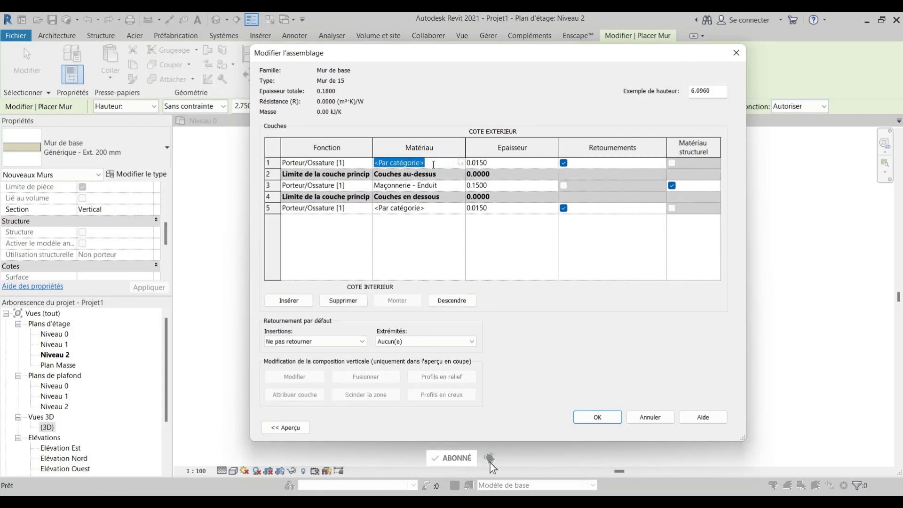
click(428, 162)
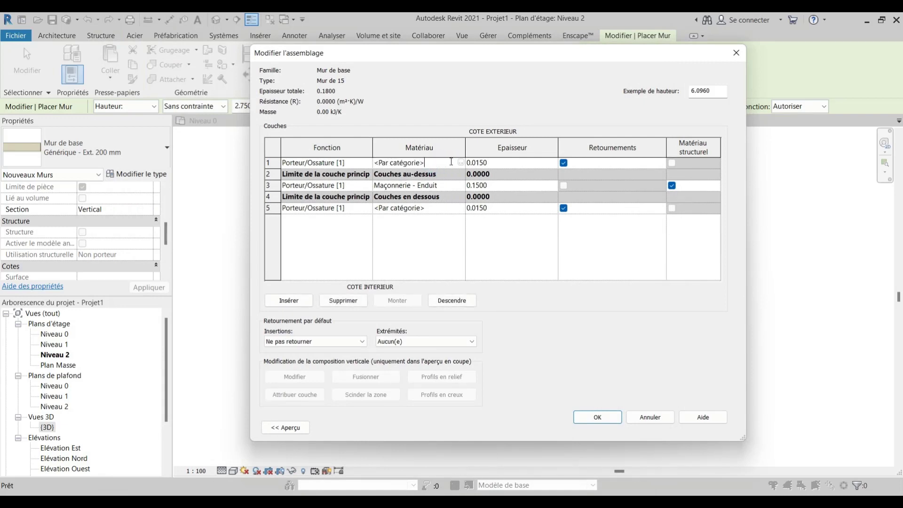
click(461, 163)
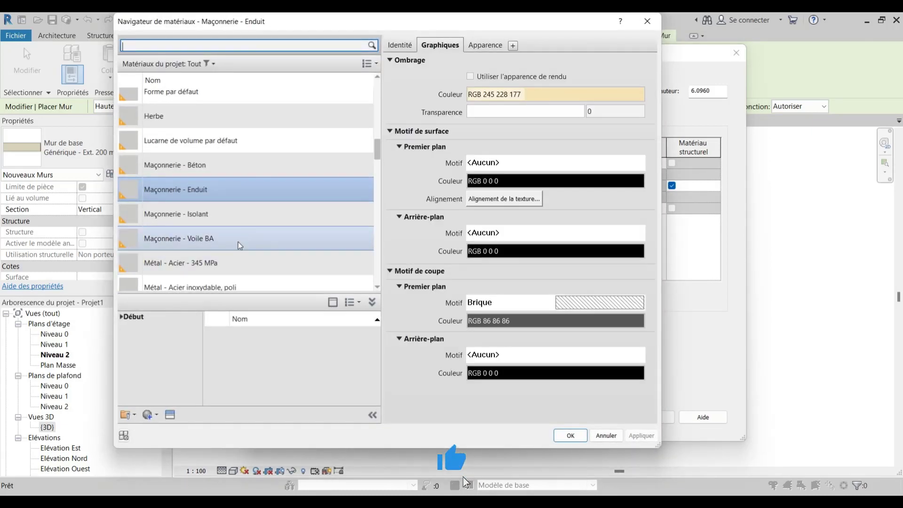
scroll(267, 202, down, 1)
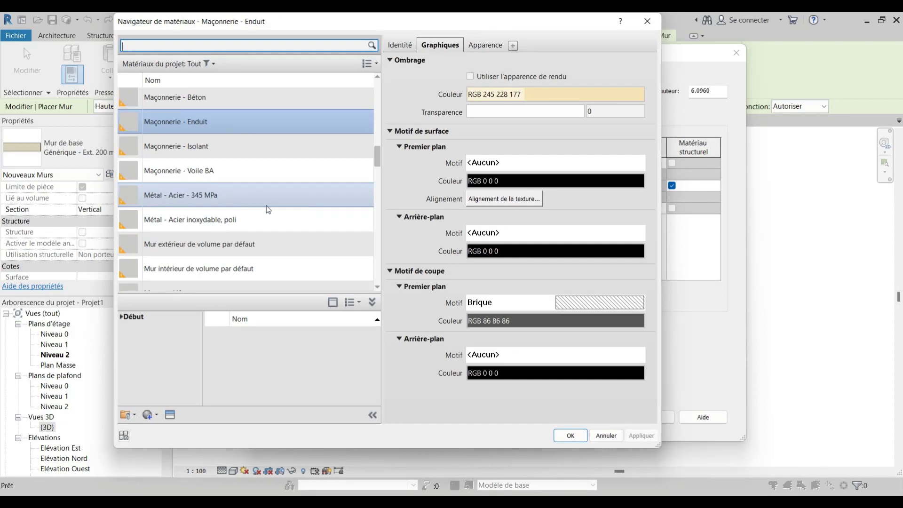
scroll(266, 205, up, 3)
scroll(266, 205, down, 2)
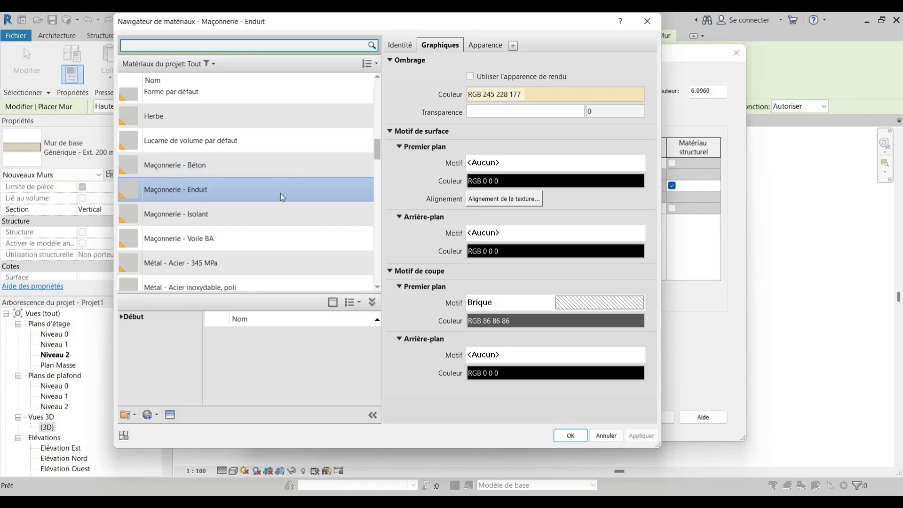
scroll(280, 193, down, 1)
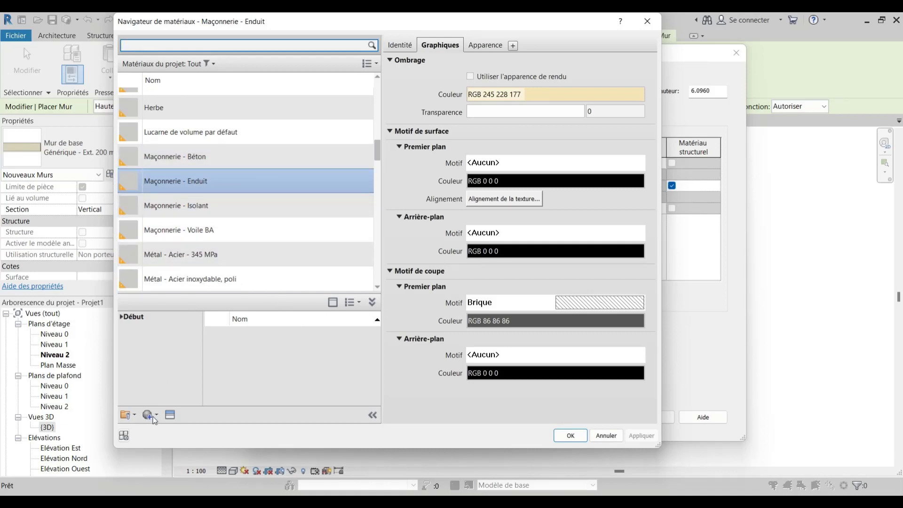
click(157, 417)
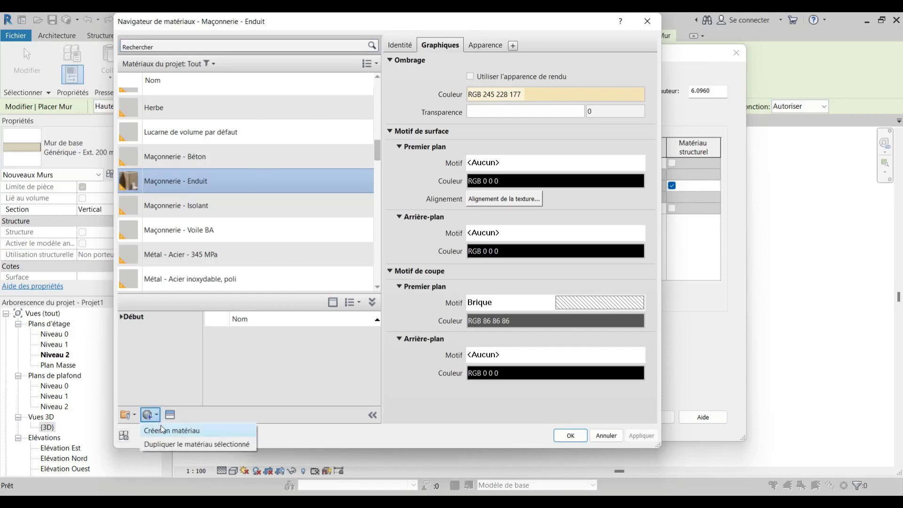
click(167, 430)
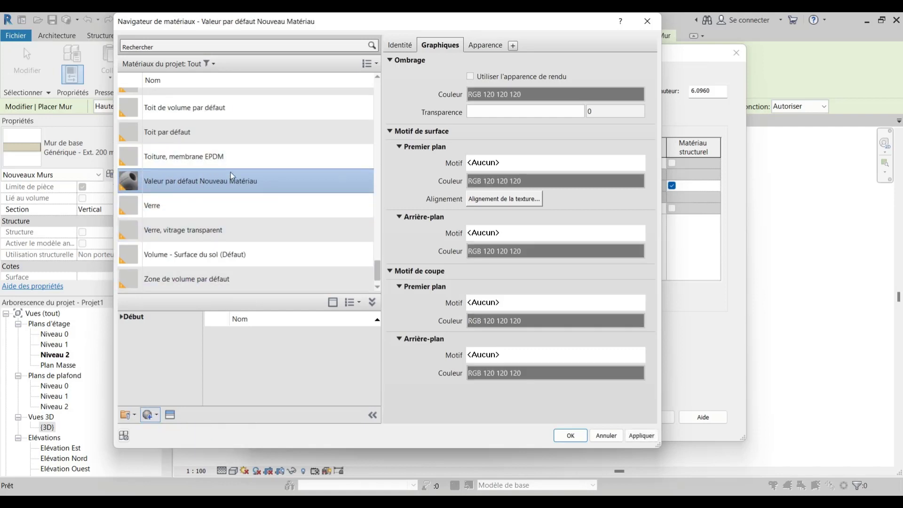
Step: Rename the new material as Enduit
right_click(253, 182)
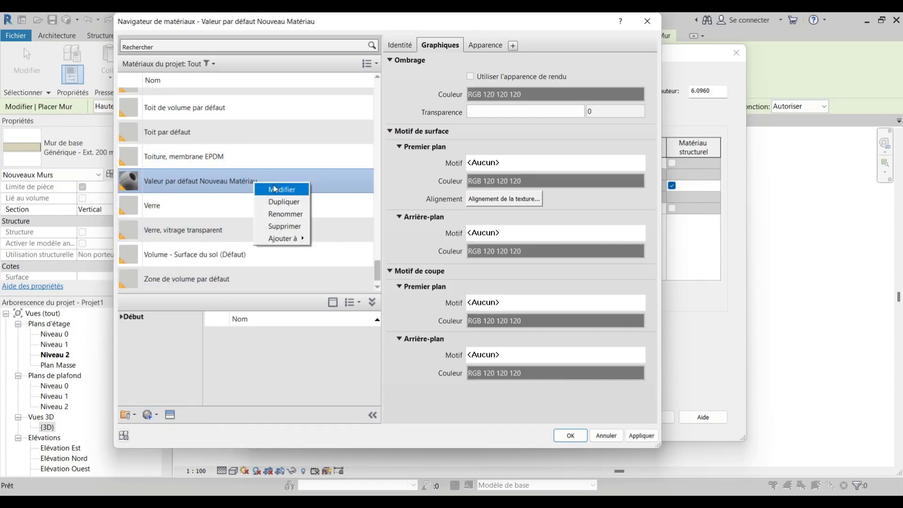
click(298, 215)
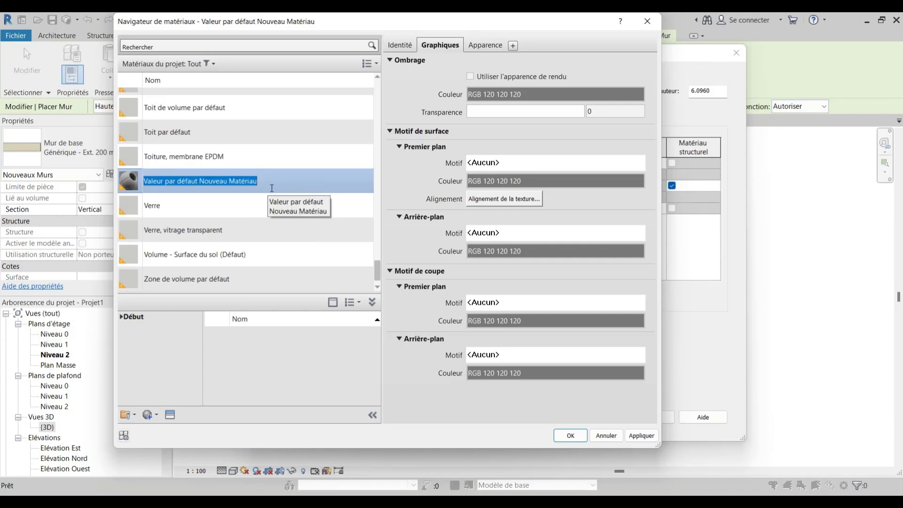
key(Caps_Lock)
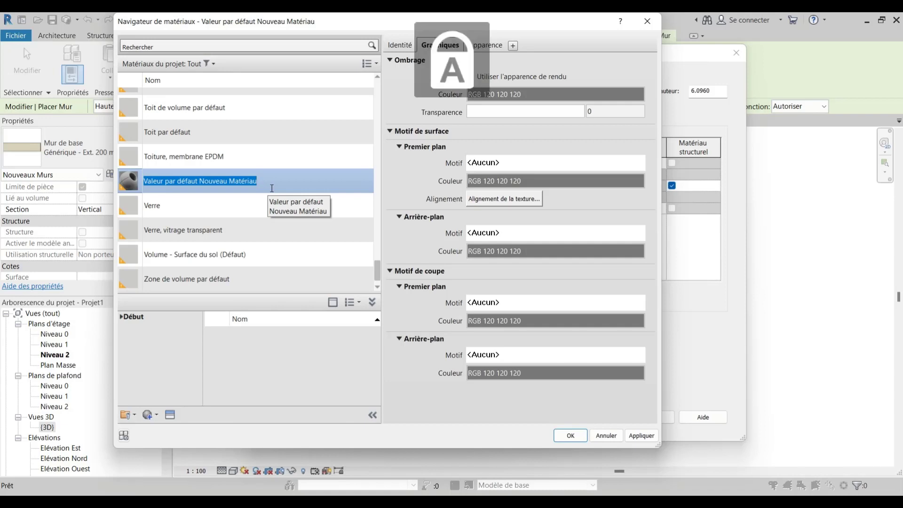
text(M)
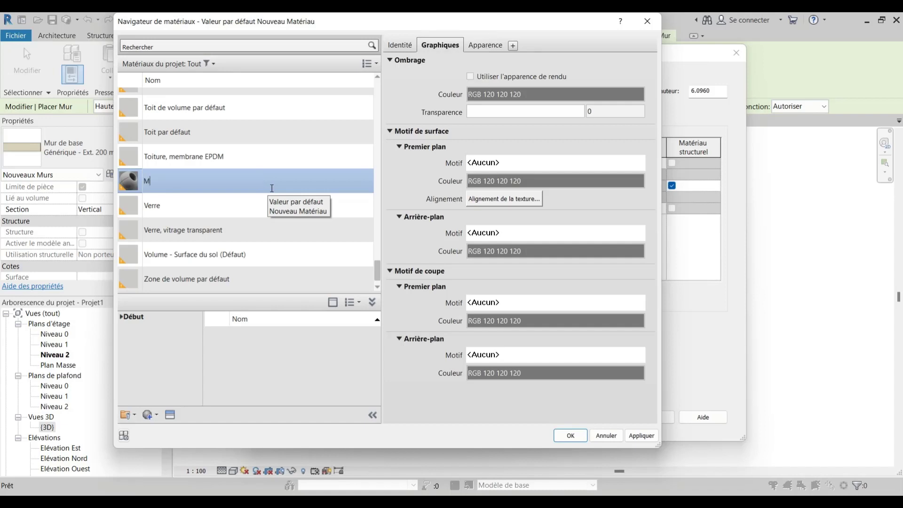
key(Caps_Lock)
key(BackSpace)
key(Caps_Lock)
text(E)
key(Caps_Lock)
text(nd)
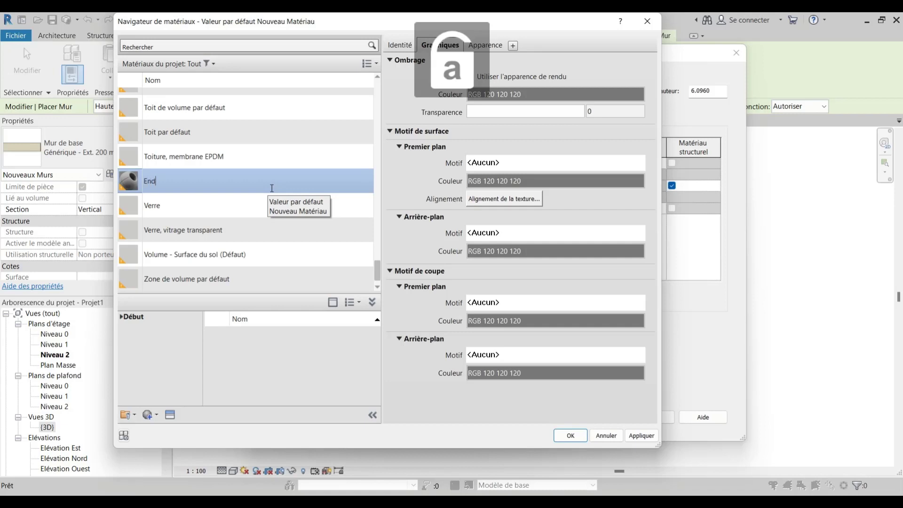
text(uit)
key(Return)
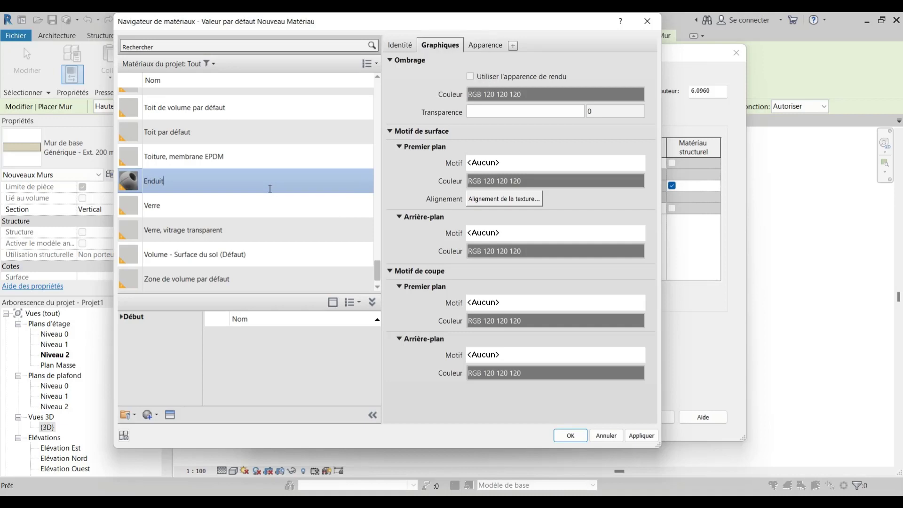
click(132, 180)
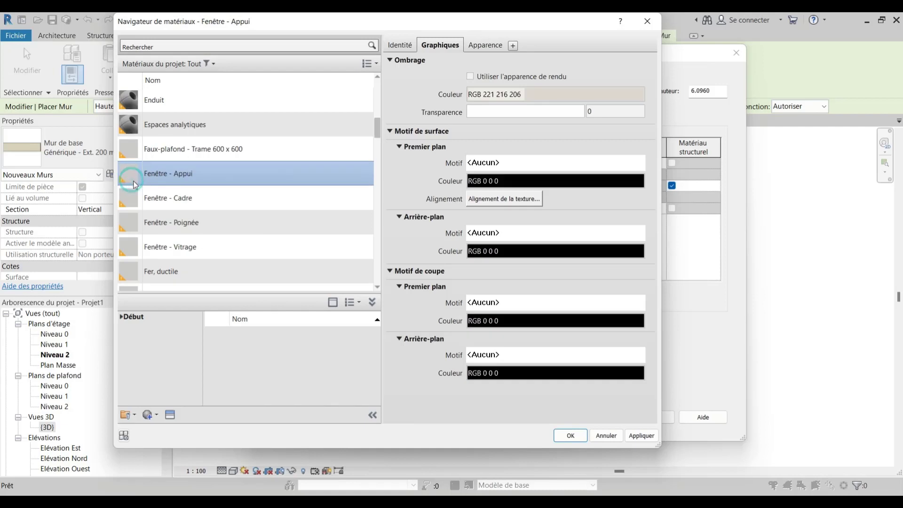
Step: Set the foreground cut pattern of the Enduit material to the solid fill <Remplissage de solide>
click(171, 100)
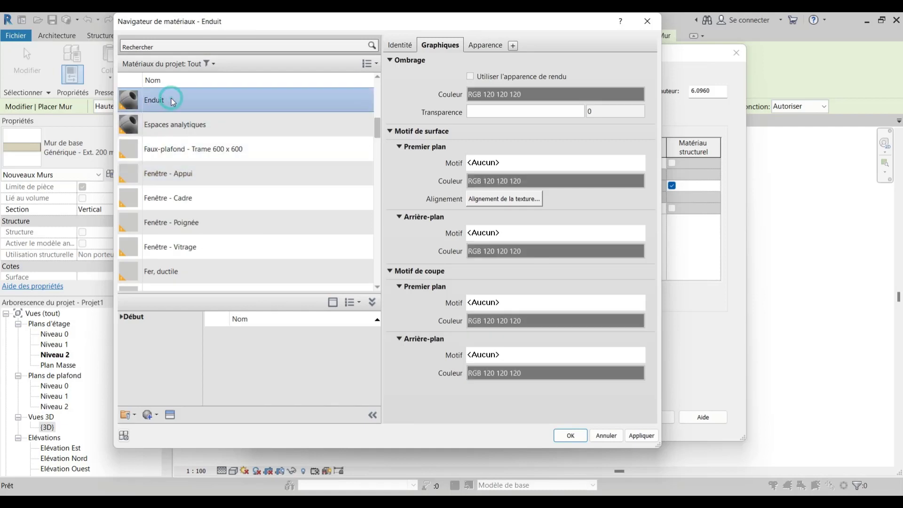
click(529, 303)
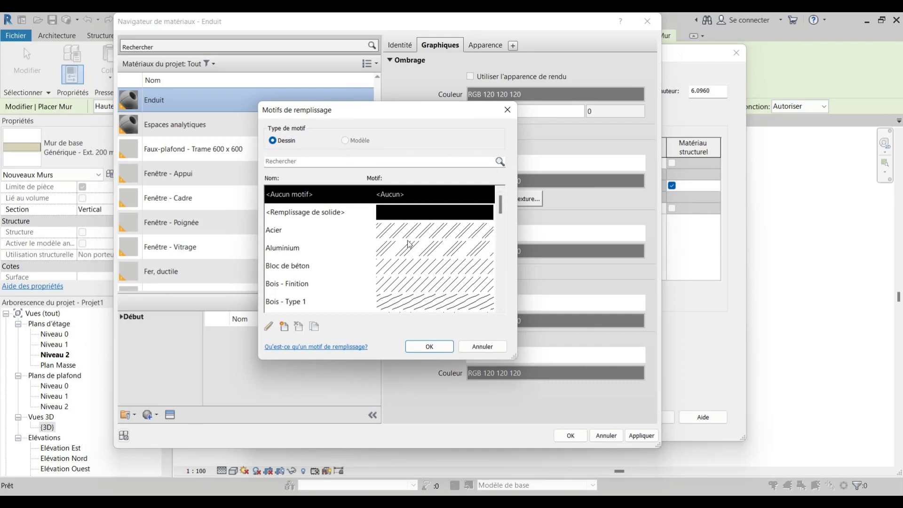
click(416, 212)
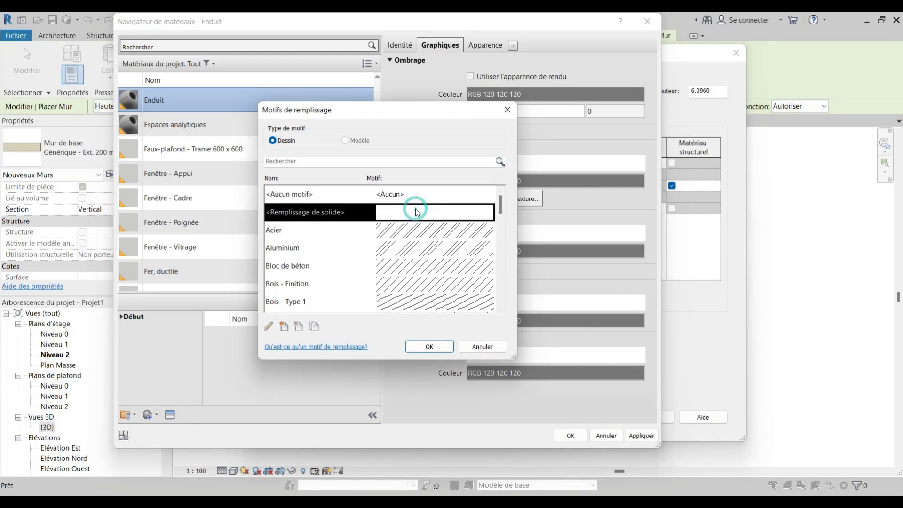
click(429, 347)
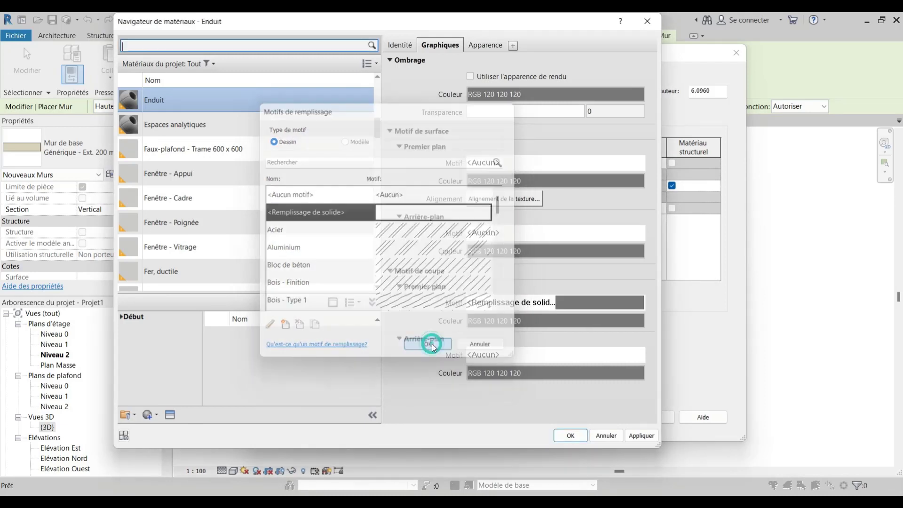
Step: Set Enduit's foreground cut pattern colour to near-black RGB 8 8 8 and assign the material to the exterior finish layer
click(546, 323)
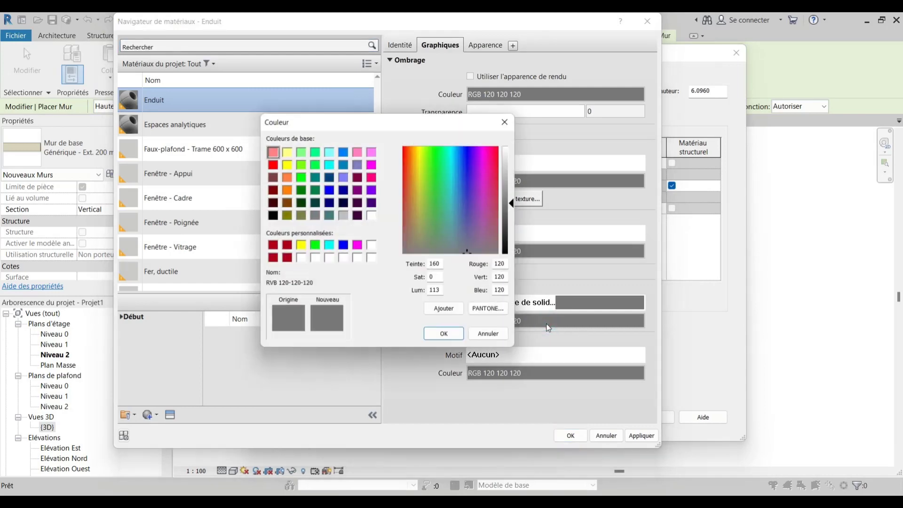
click(508, 252)
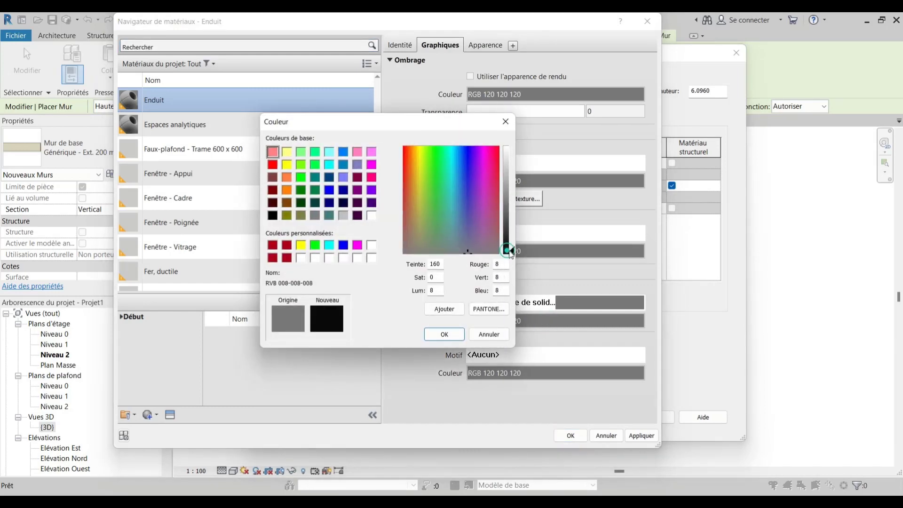
click(454, 337)
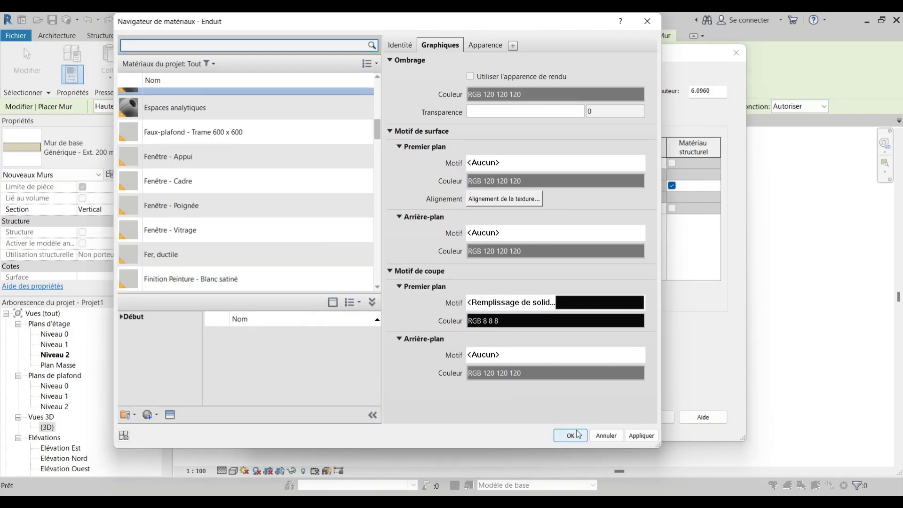
click(571, 436)
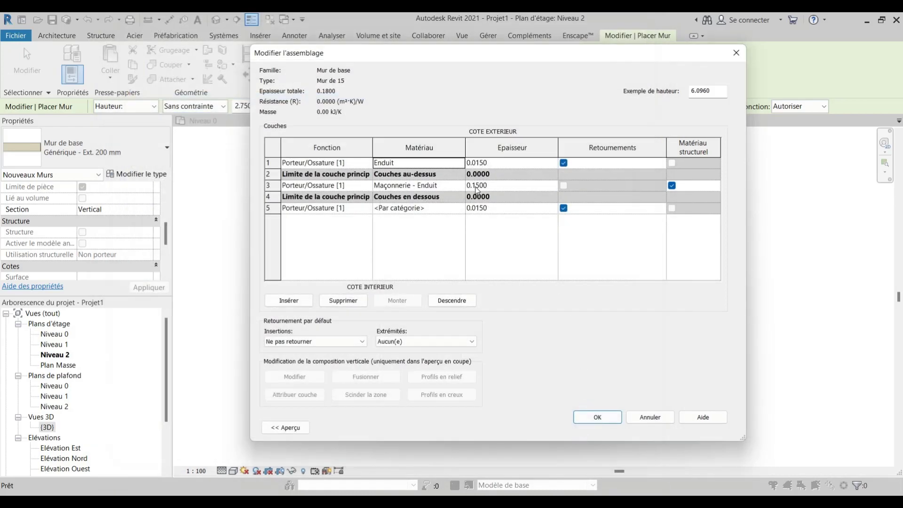
Step: Assign the Enduit material to the interior finish layer and accept the assembly and type properties of Mur de 15
click(460, 210)
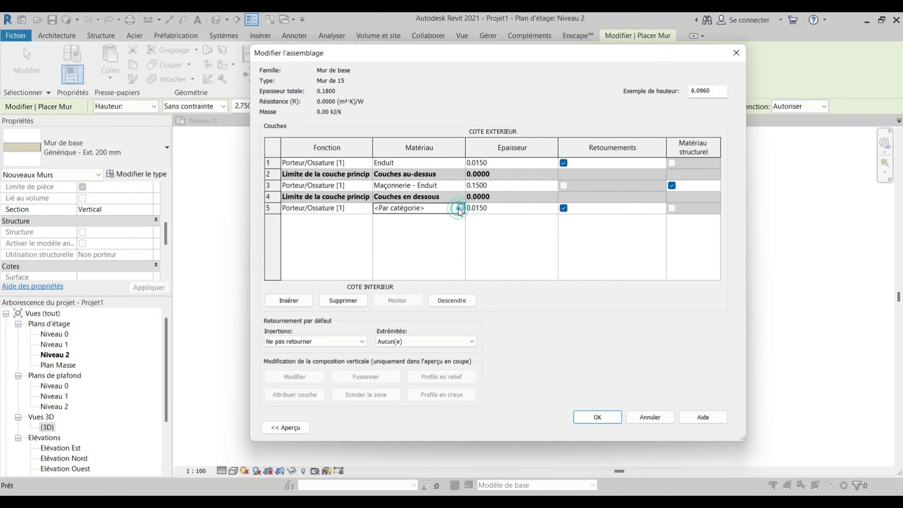
click(460, 209)
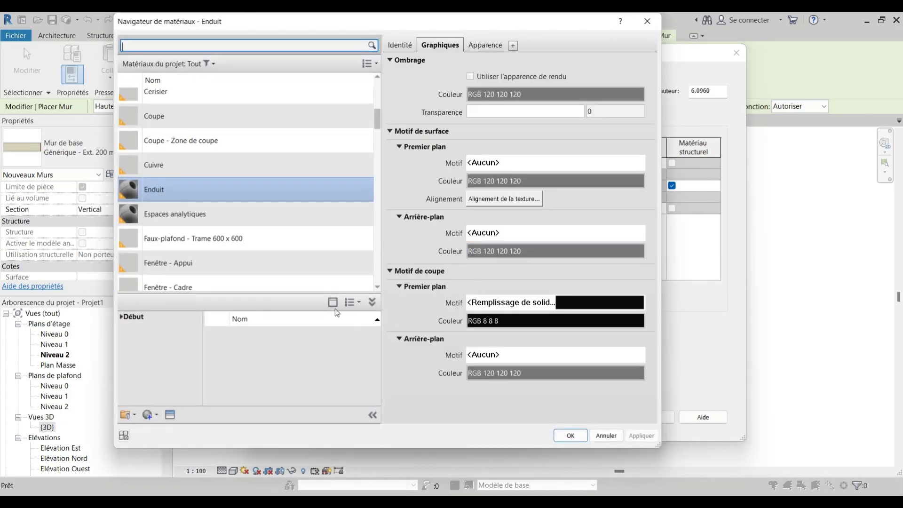
scroll(203, 188, down, 3)
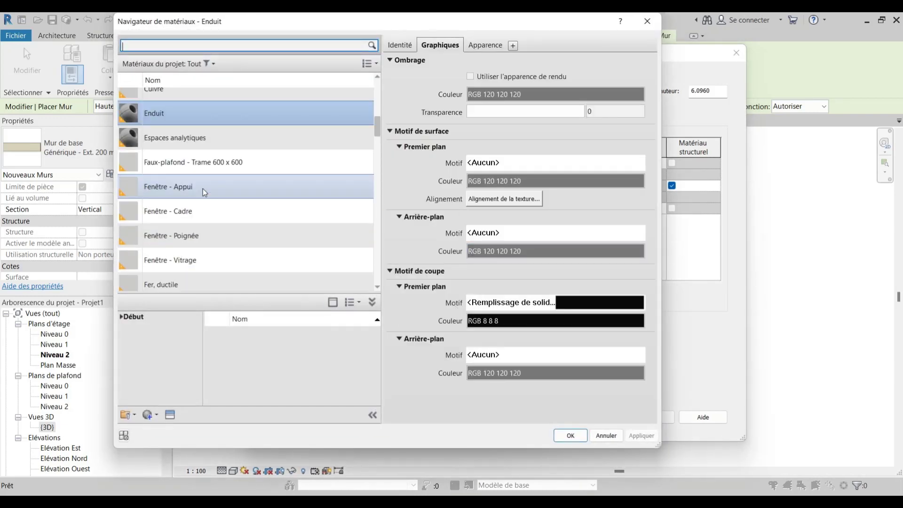
scroll(202, 189, up, 5)
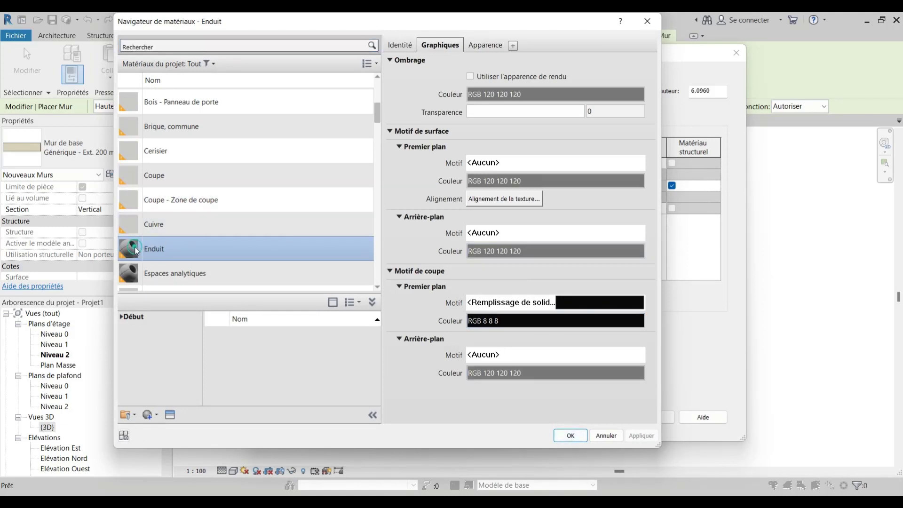
click(570, 435)
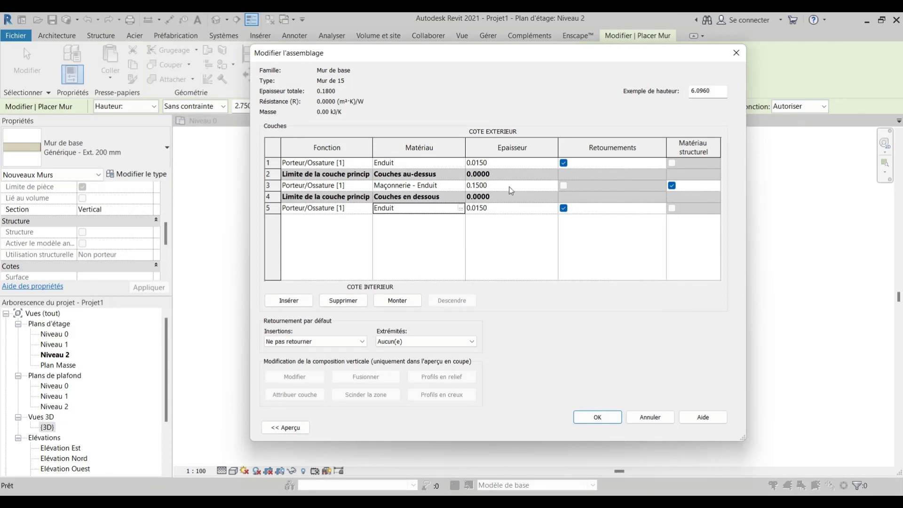
click(590, 420)
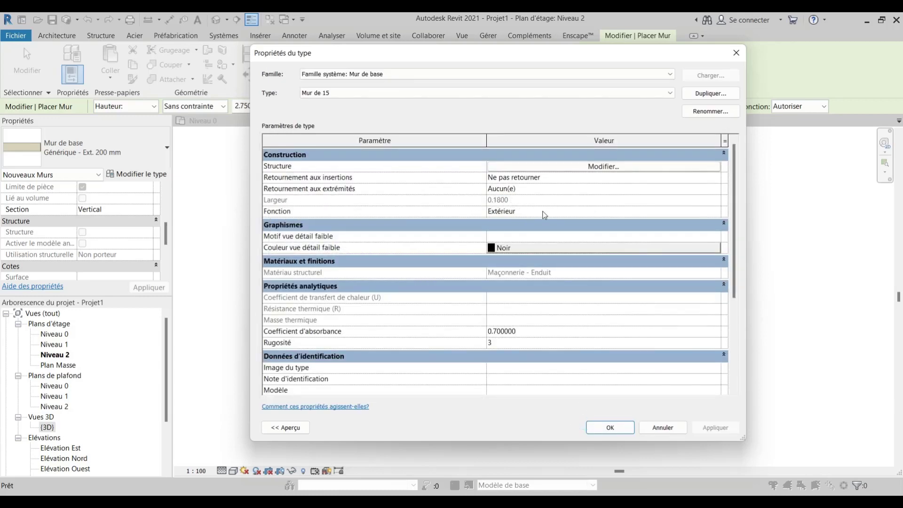
click(625, 427)
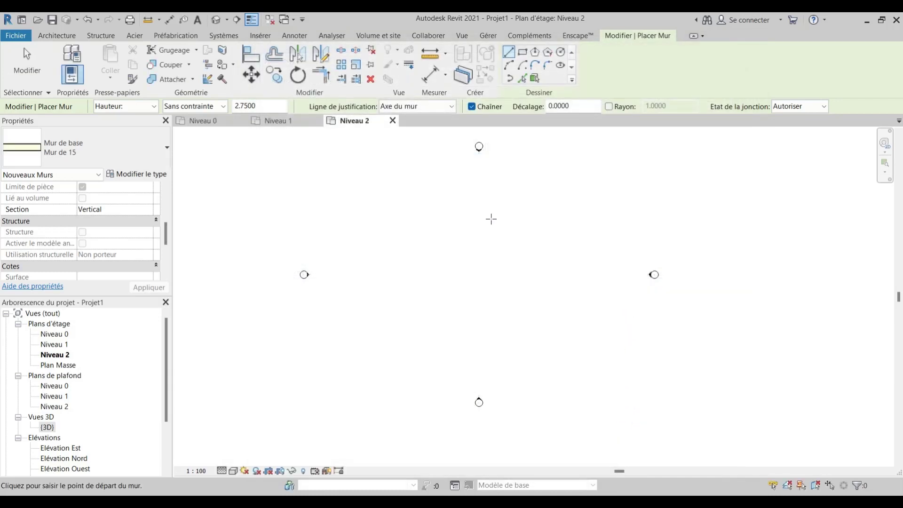
Step: Draw one horizontal Mur de 15 wall segment between the elevation markers on Niveau 2, inspect its layers and end wall placement
click(405, 236)
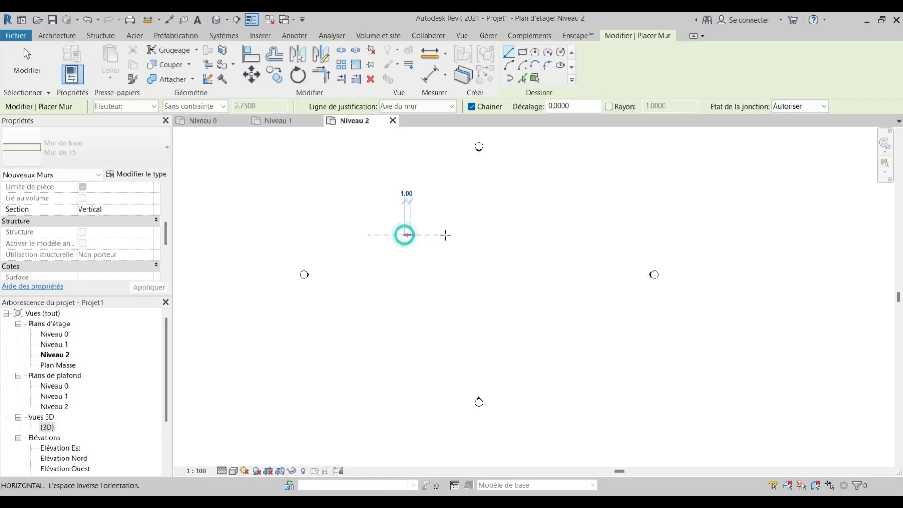
click(492, 235)
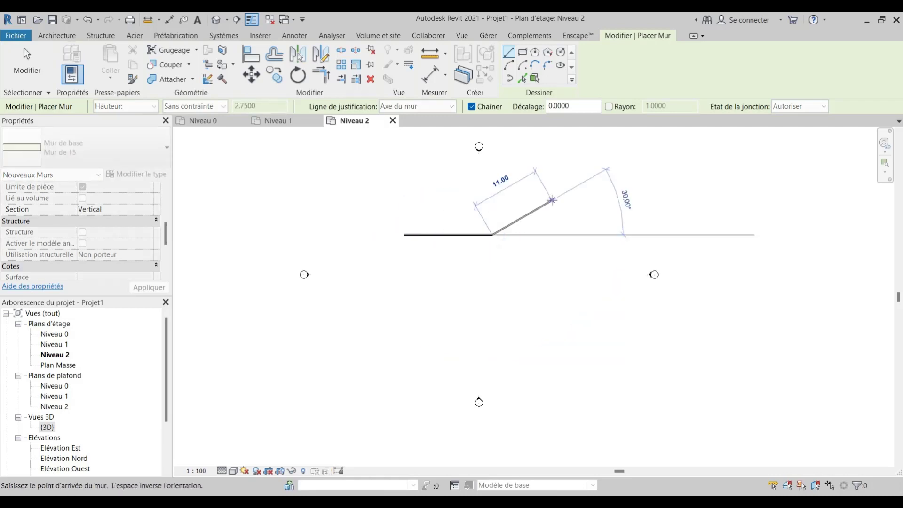
key(Escape)
scroll(492, 236, up, 5)
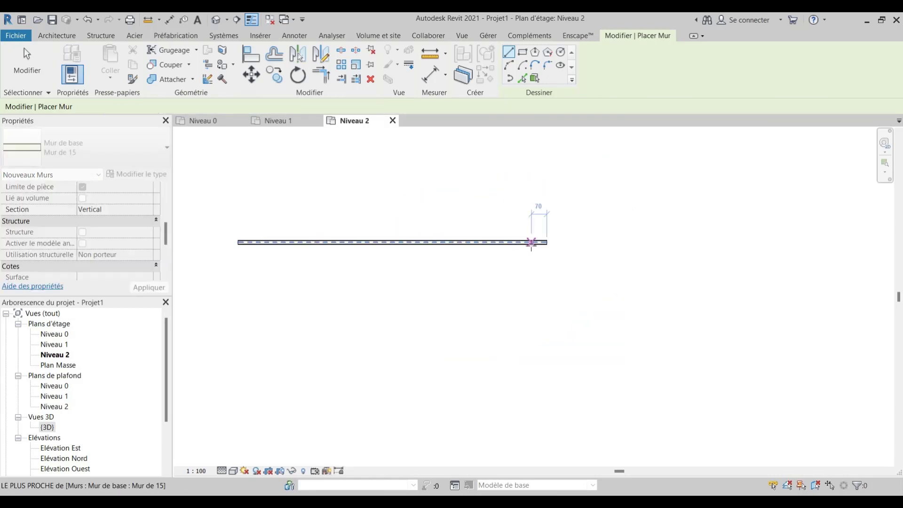
scroll(581, 238, up, 5)
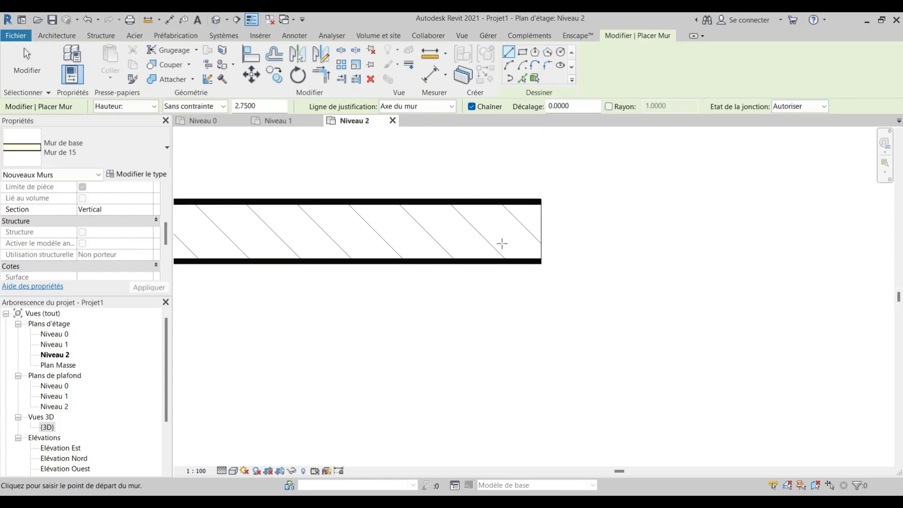
key(Escape)
key(Escape)
scroll(582, 250, down, 2)
scroll(588, 252, down, 3)
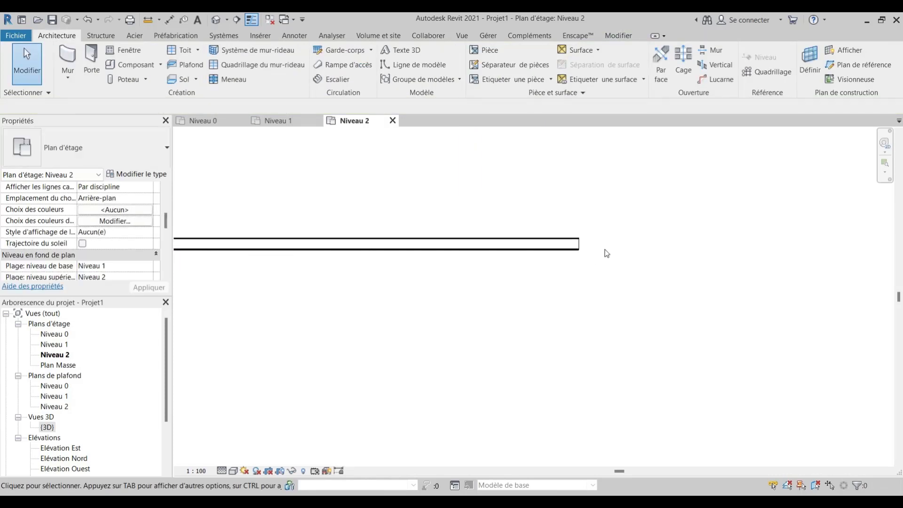
Step: Review the type properties of the drawn Mur de 15 wall, close them without changes and deselect the wall
scroll(601, 246, down, 2)
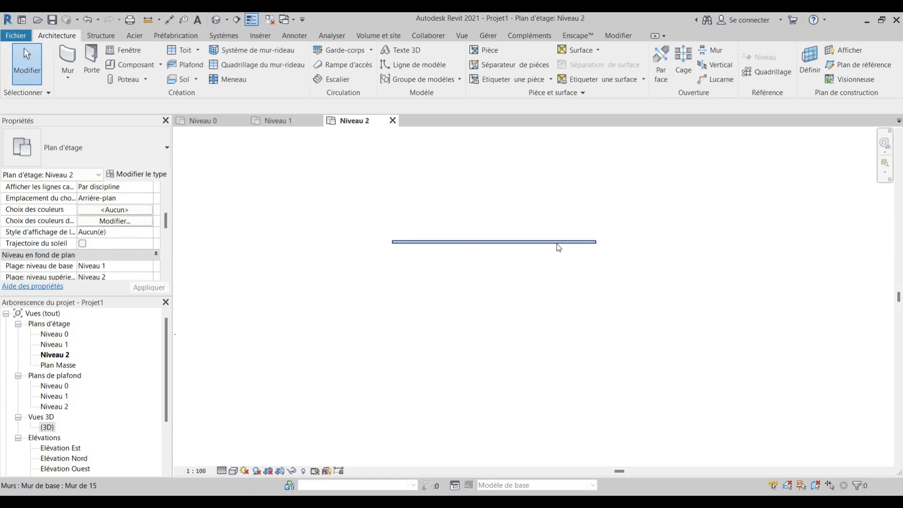
click(595, 241)
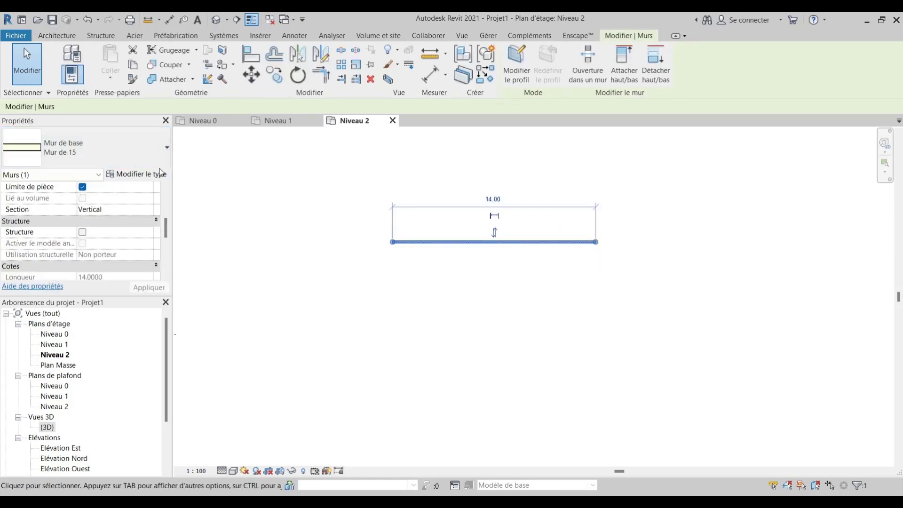
click(137, 175)
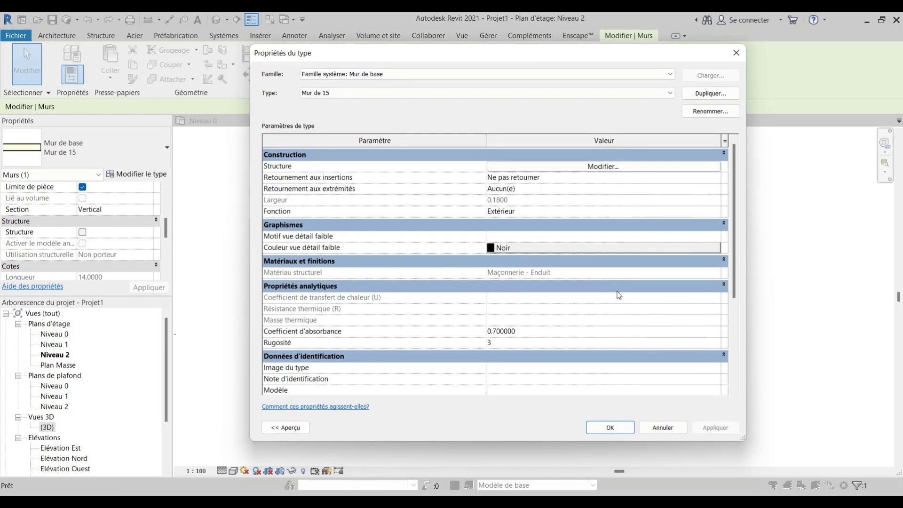
click(736, 53)
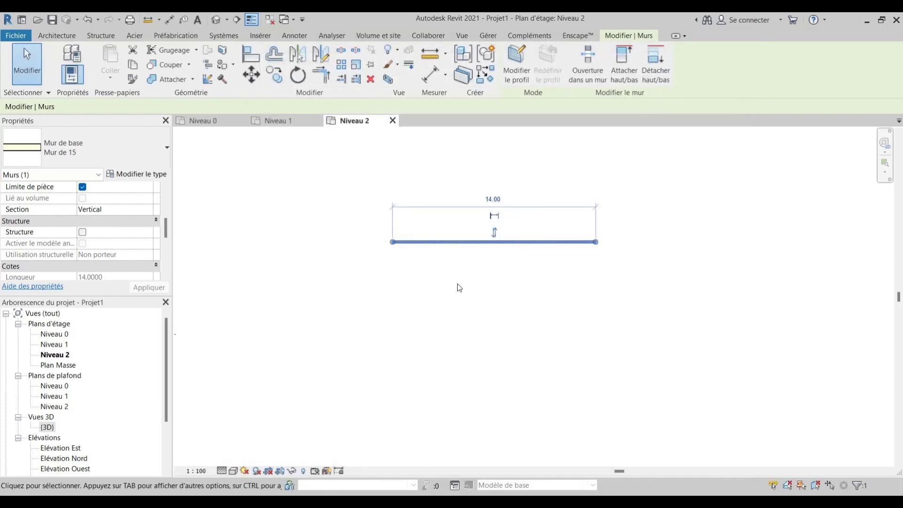
click(510, 296)
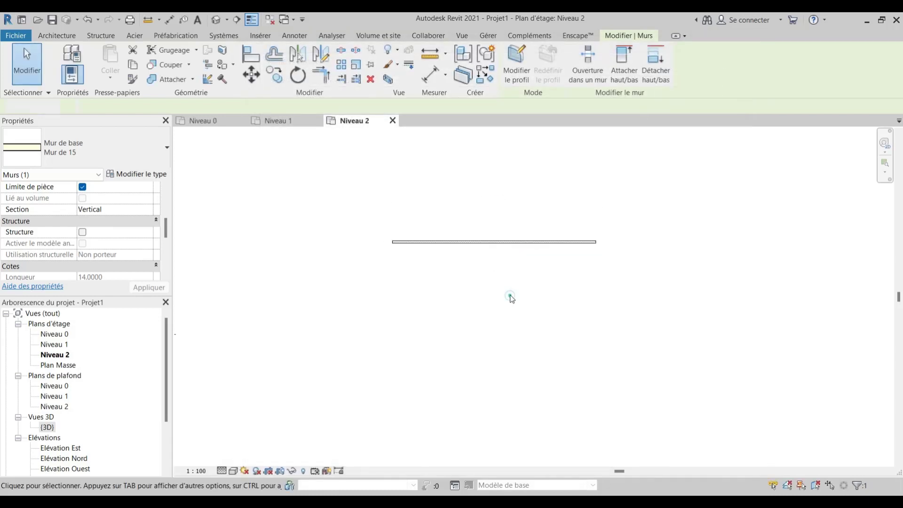
Step: Select the Mur de 15 wall and review its instance properties, including structure, dimensions and constraints
click(480, 248)
scroll(82, 235, down, 3)
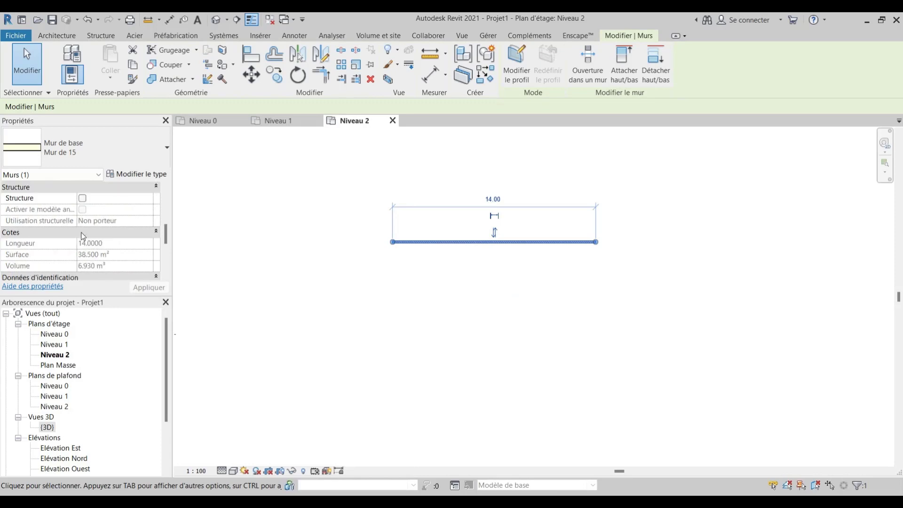
scroll(81, 235, down, 3)
scroll(81, 235, up, 6)
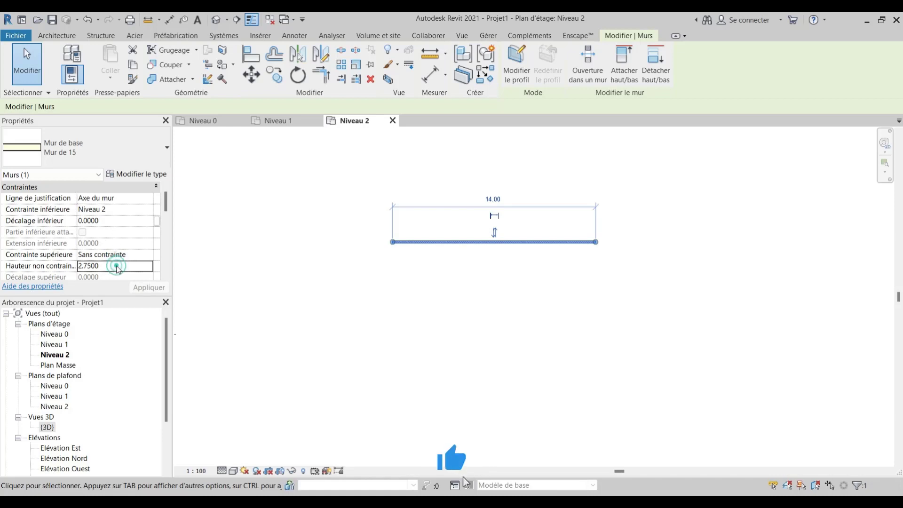
Step: Open the selected wall's unconstrained height for editing, check the neighbouring constraints and deselect the wall
click(117, 267)
click(118, 266)
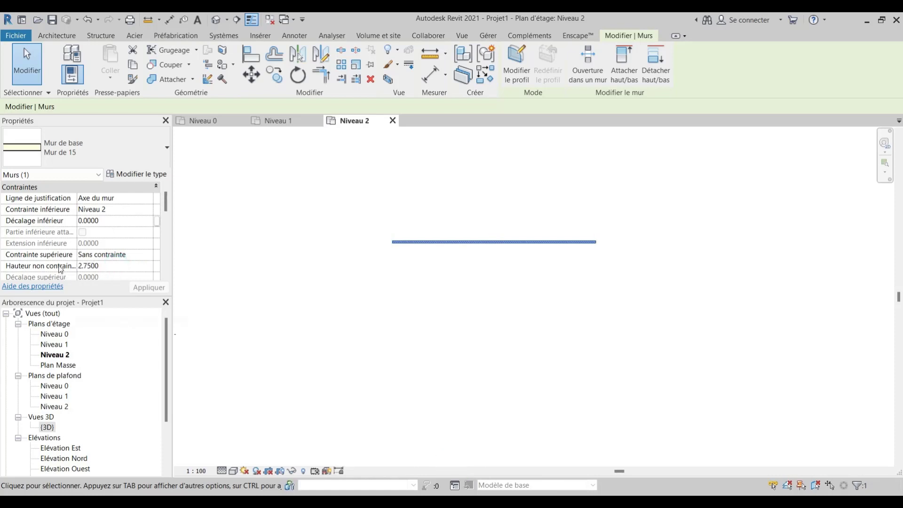
scroll(87, 239, down, 2)
scroll(108, 252, up, 1)
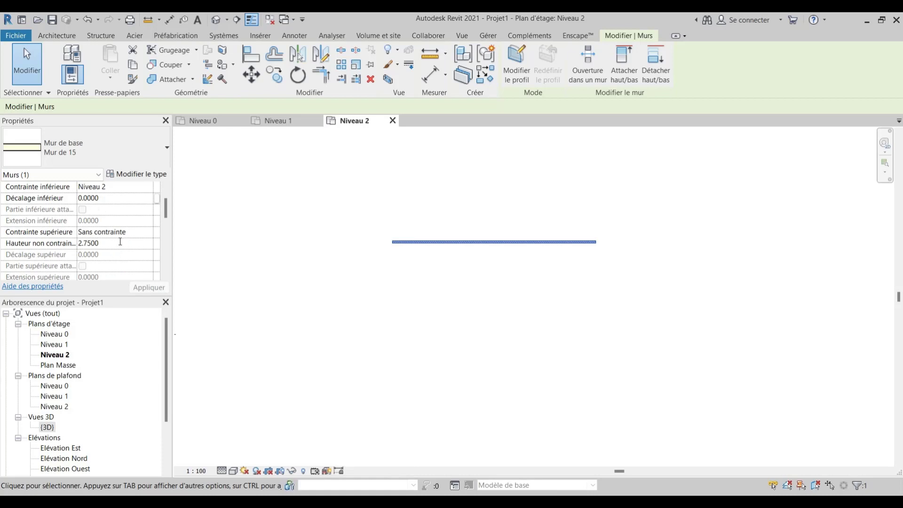
key(BackSpace)
key(BackSpace)
key(BackSpace)
click(484, 266)
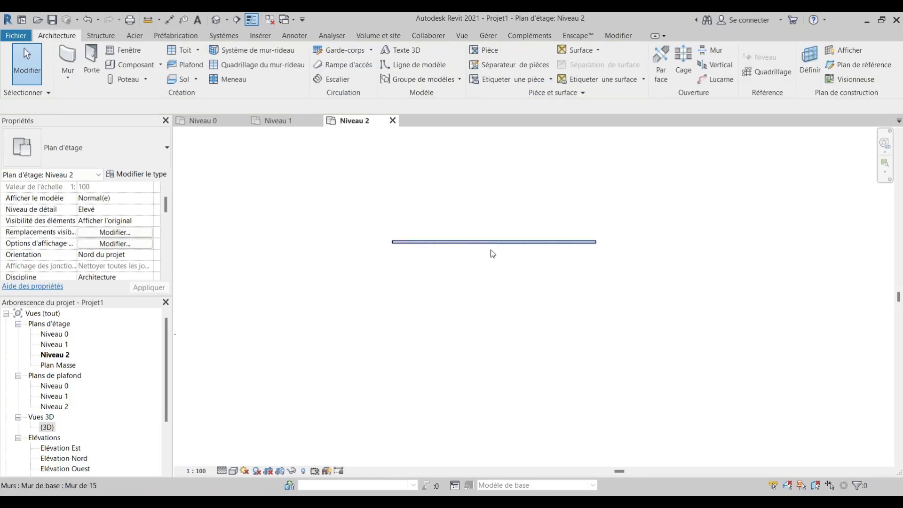
Step: Examine the wall's end, core hatching and Enduit finish layers in the Niveau 2 plan
scroll(622, 235, up, 1)
scroll(600, 249, up, 6)
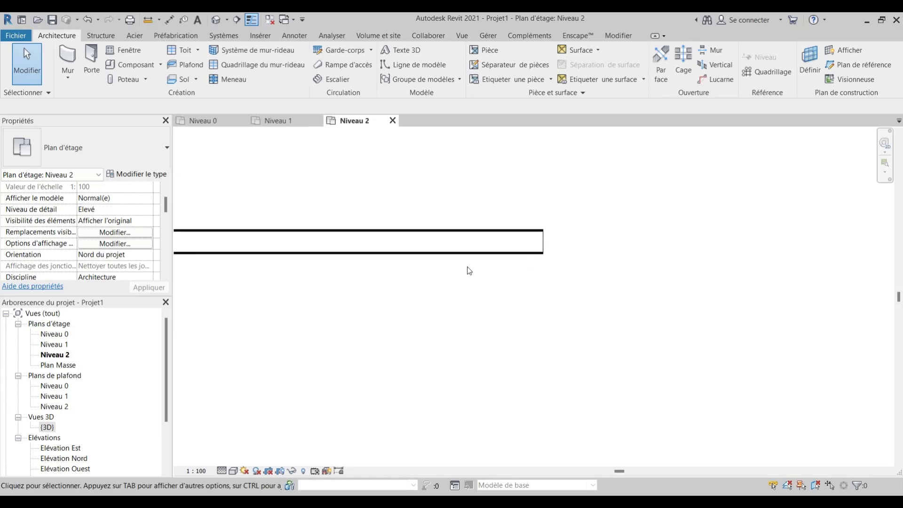
scroll(549, 245, down, 3)
scroll(549, 245, down, 3)
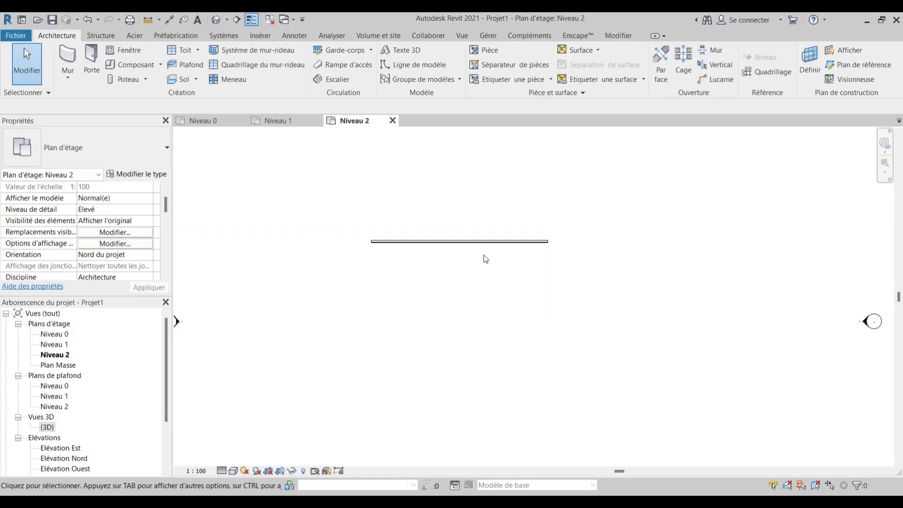
scroll(452, 256, up, 4)
scroll(452, 256, up, 3)
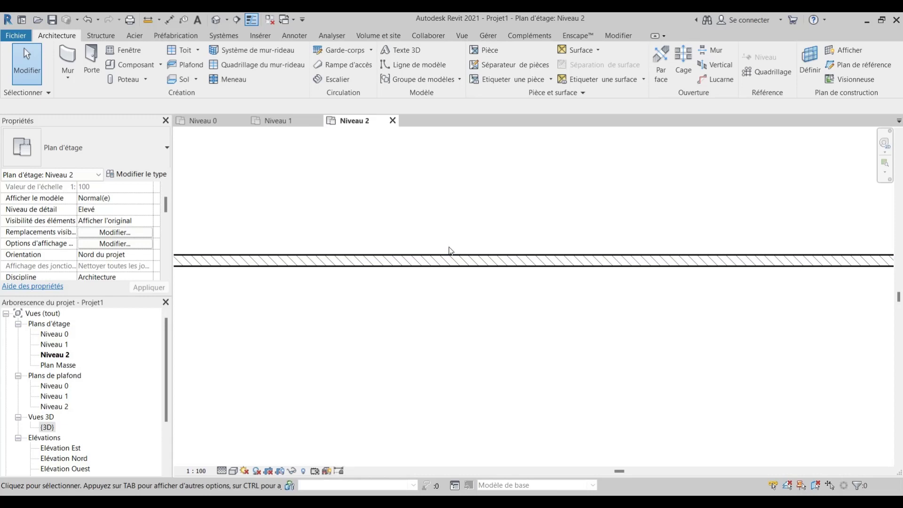
scroll(449, 250, down, 4)
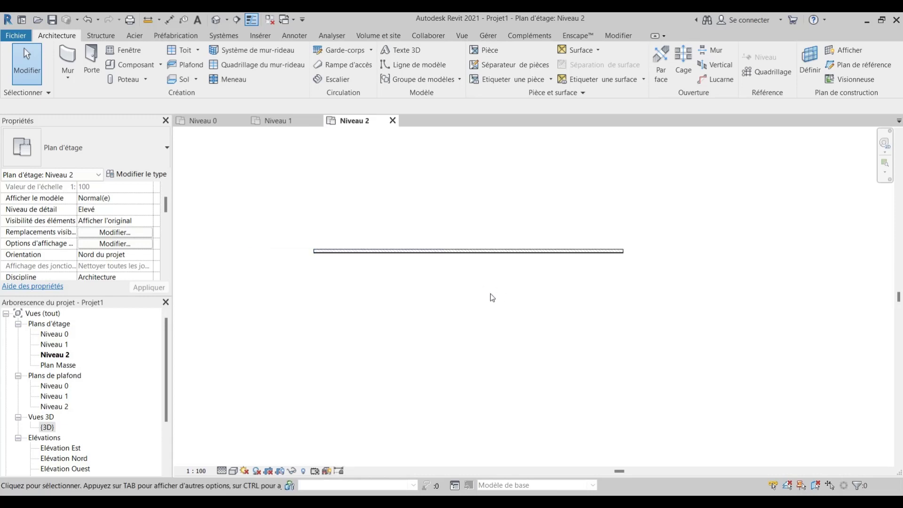